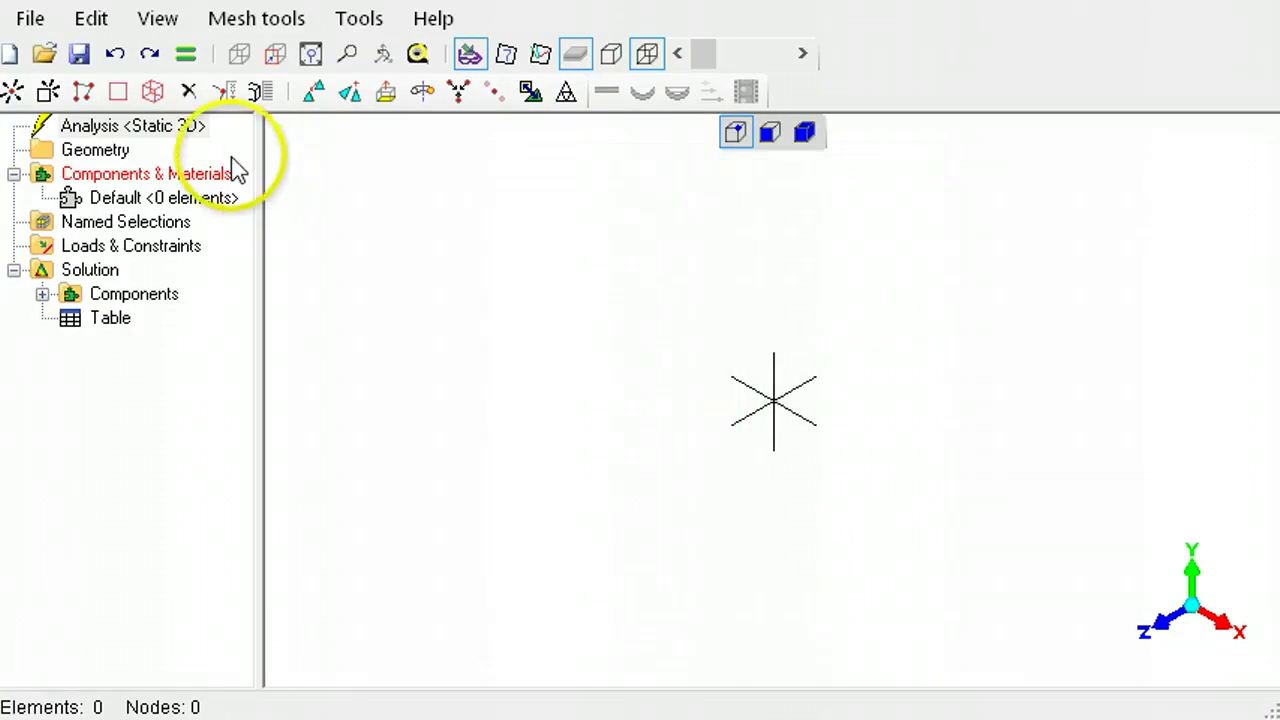
- Set the analysis type to Buckling 2D Beam with 3 modes and a shift point of 0.1
right_click(168, 131)
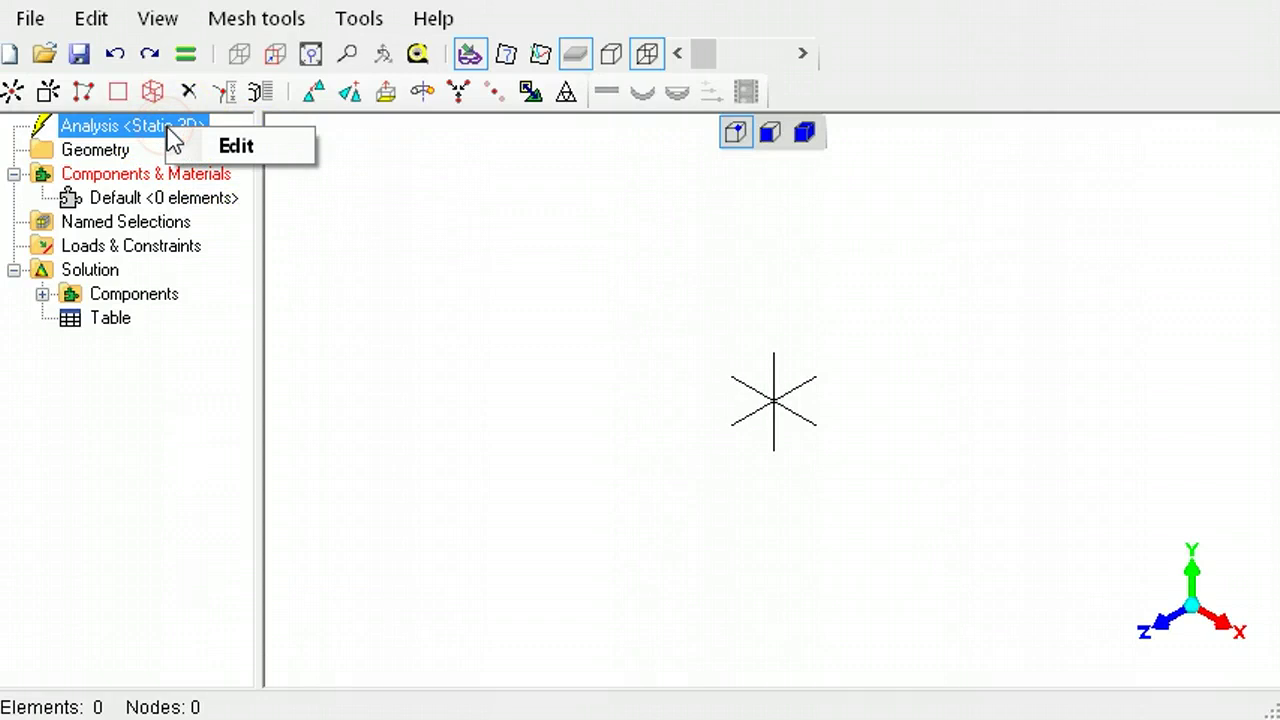
left_click(225, 148)
left_click(95, 112)
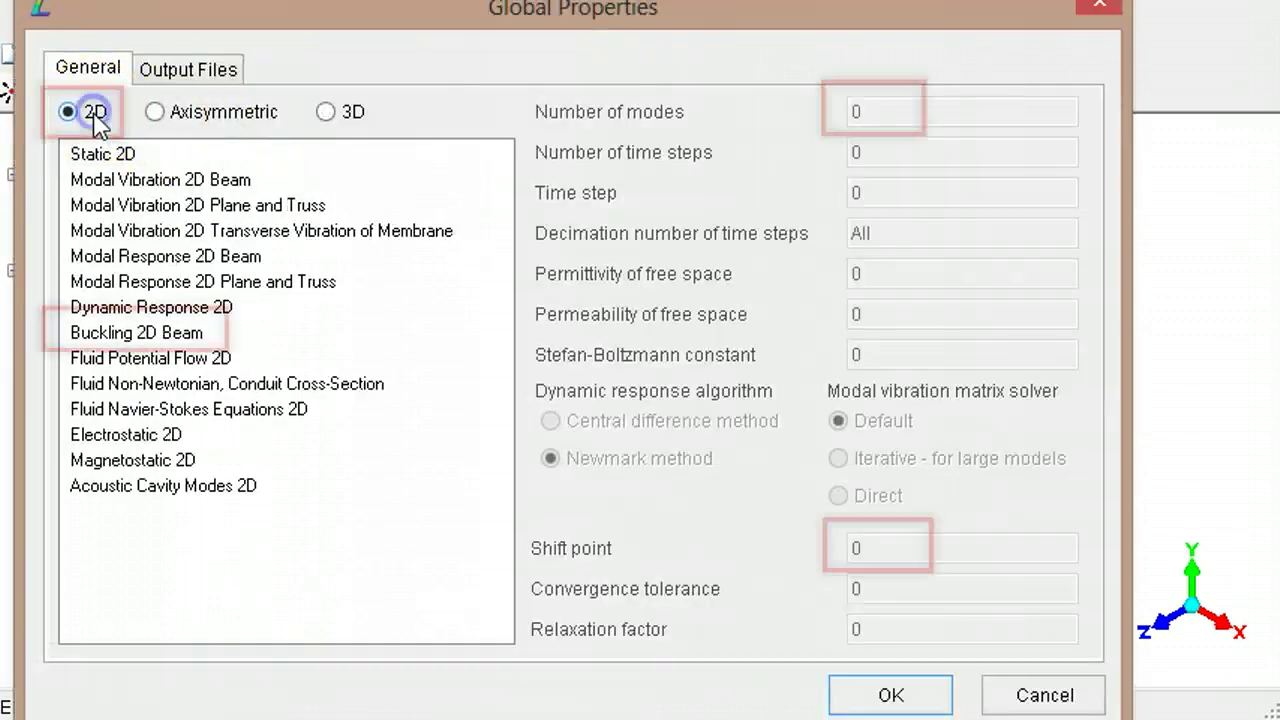
left_click(158, 340)
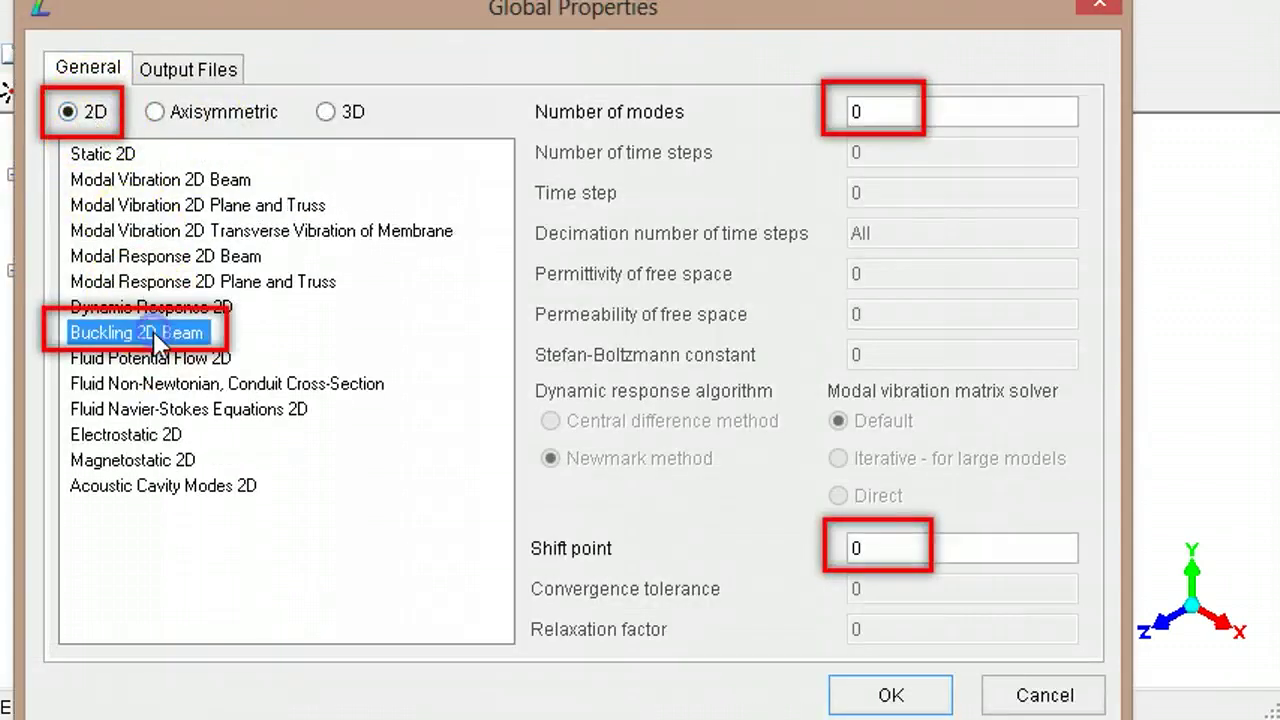
left_click_drag(858, 111, 818, 113)
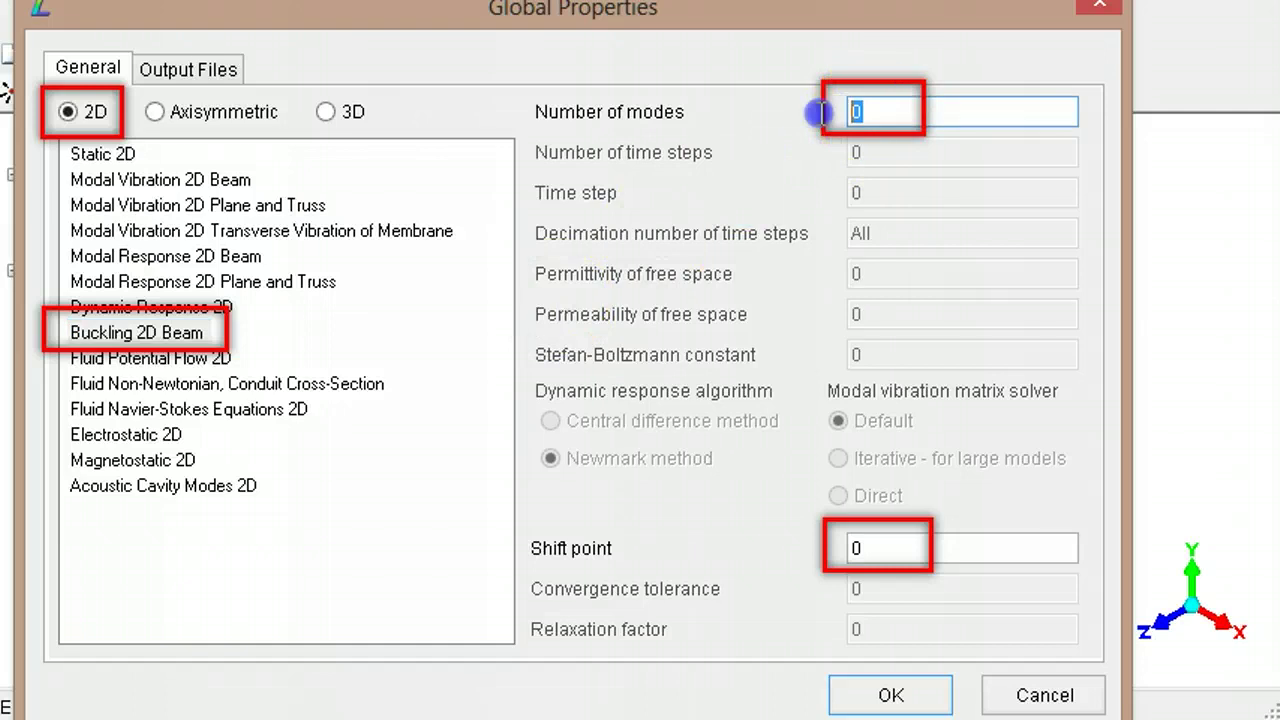
left_click(890, 546)
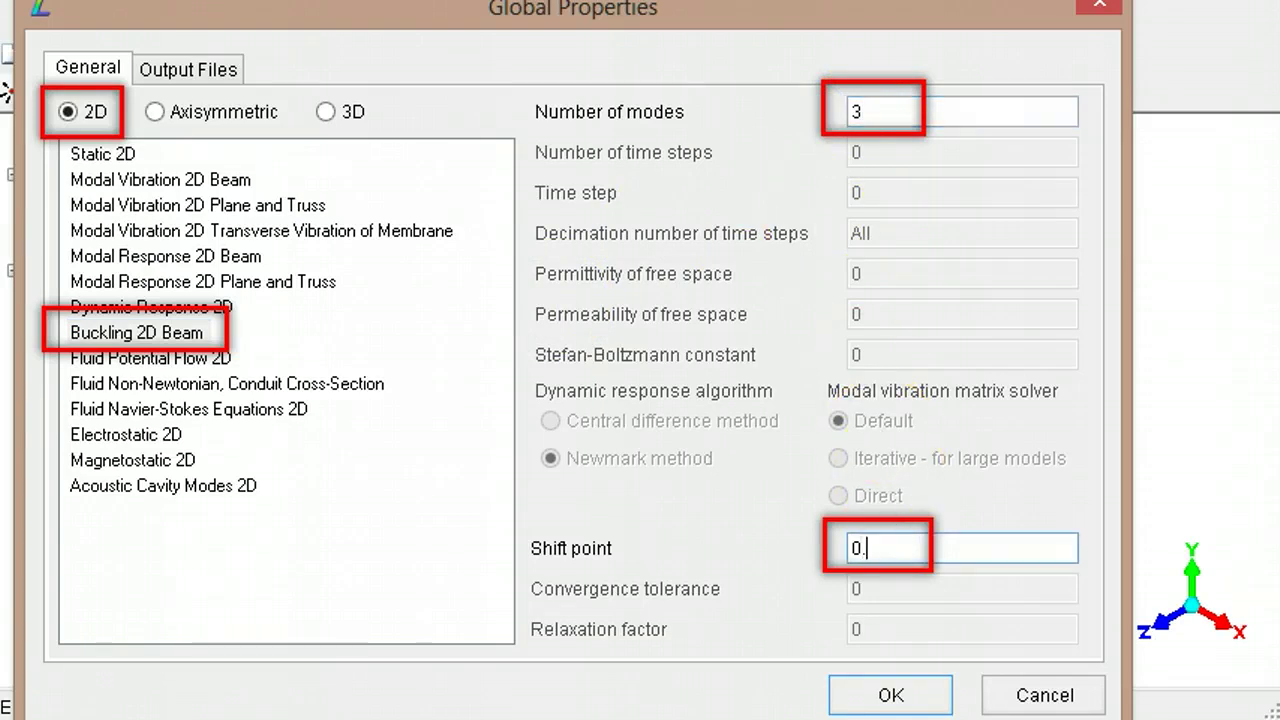
type(".1")
left_click(891, 697)
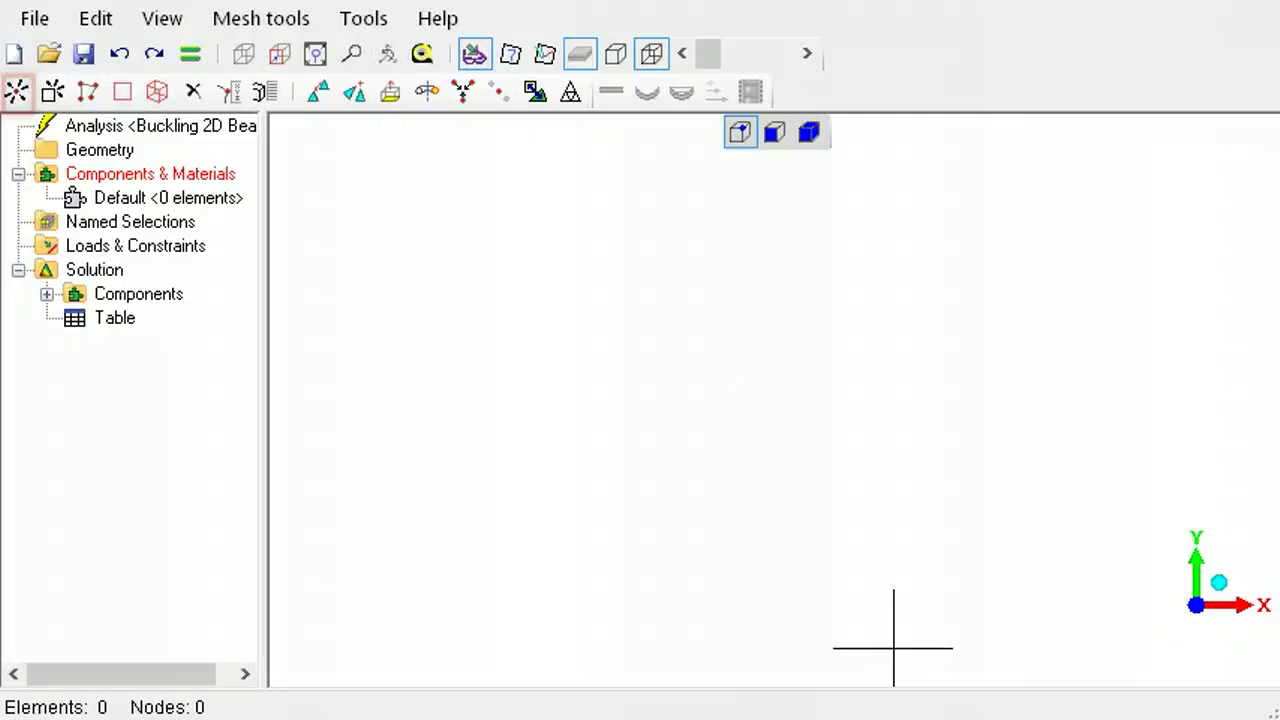
- Add a single node at Cartesian coordinates X 0, Y 0, Z 0
left_click(16, 95)
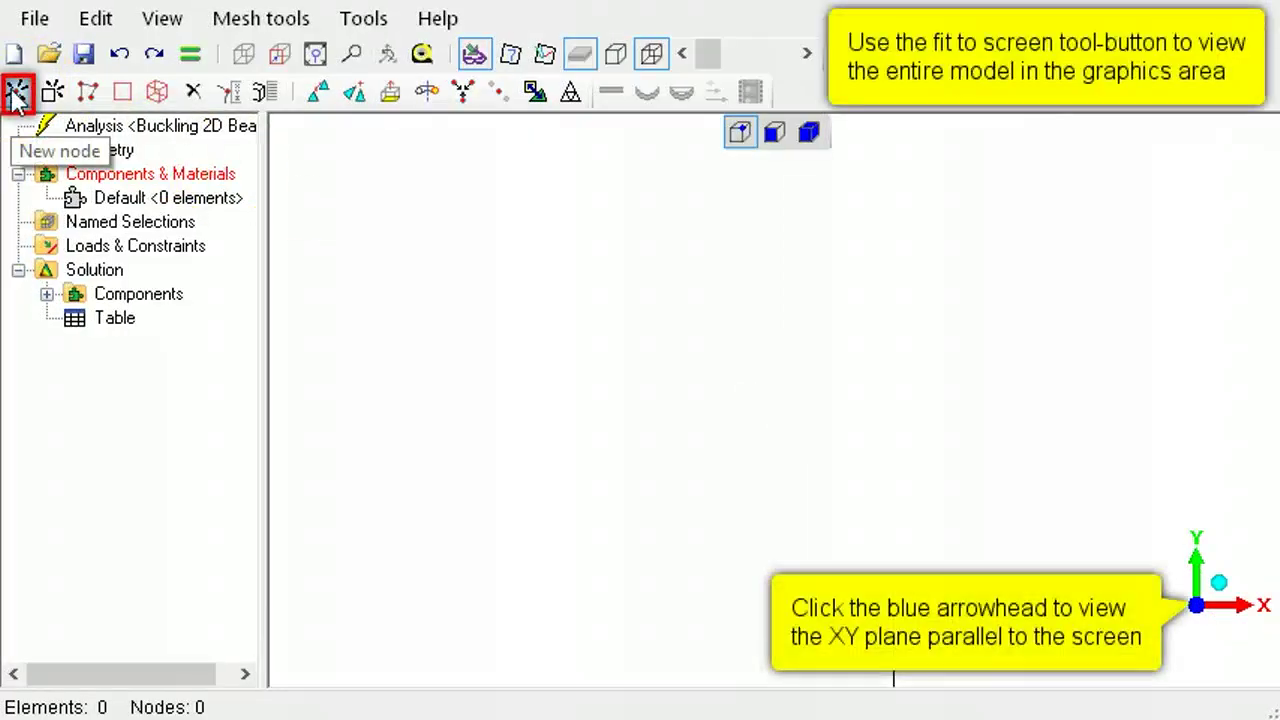
left_click(14, 92)
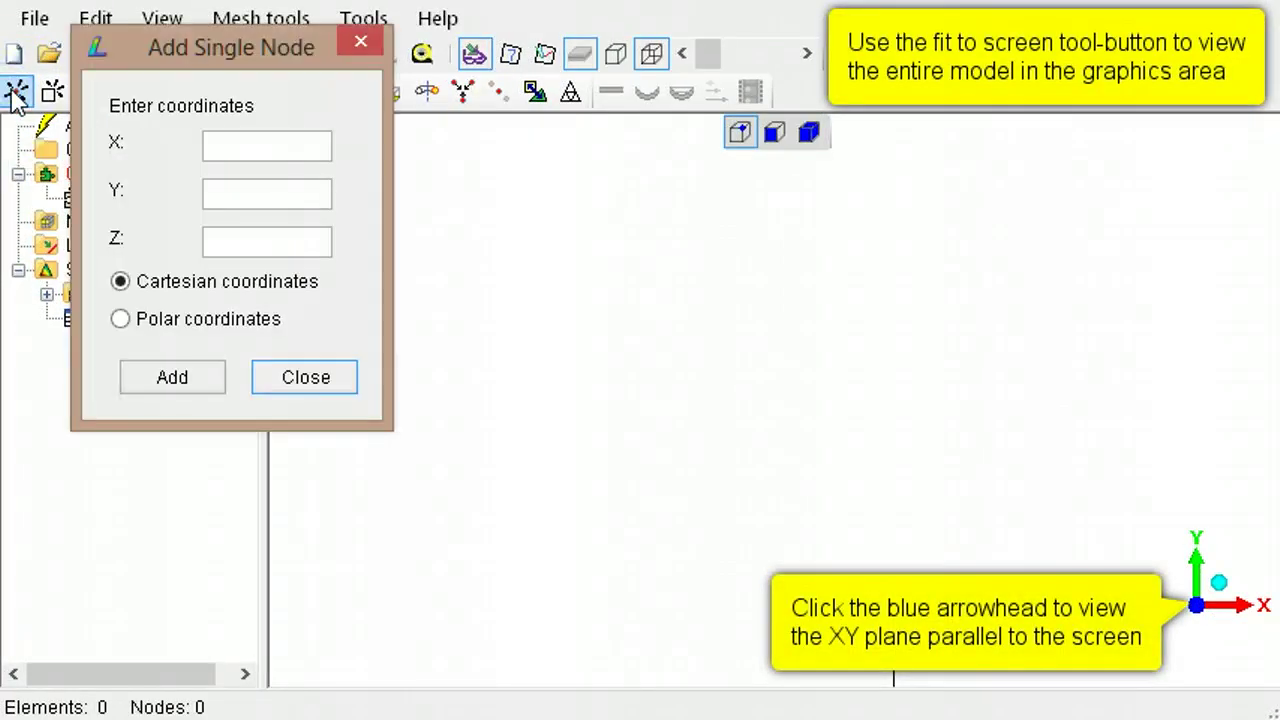
left_click(240, 148)
type("0")
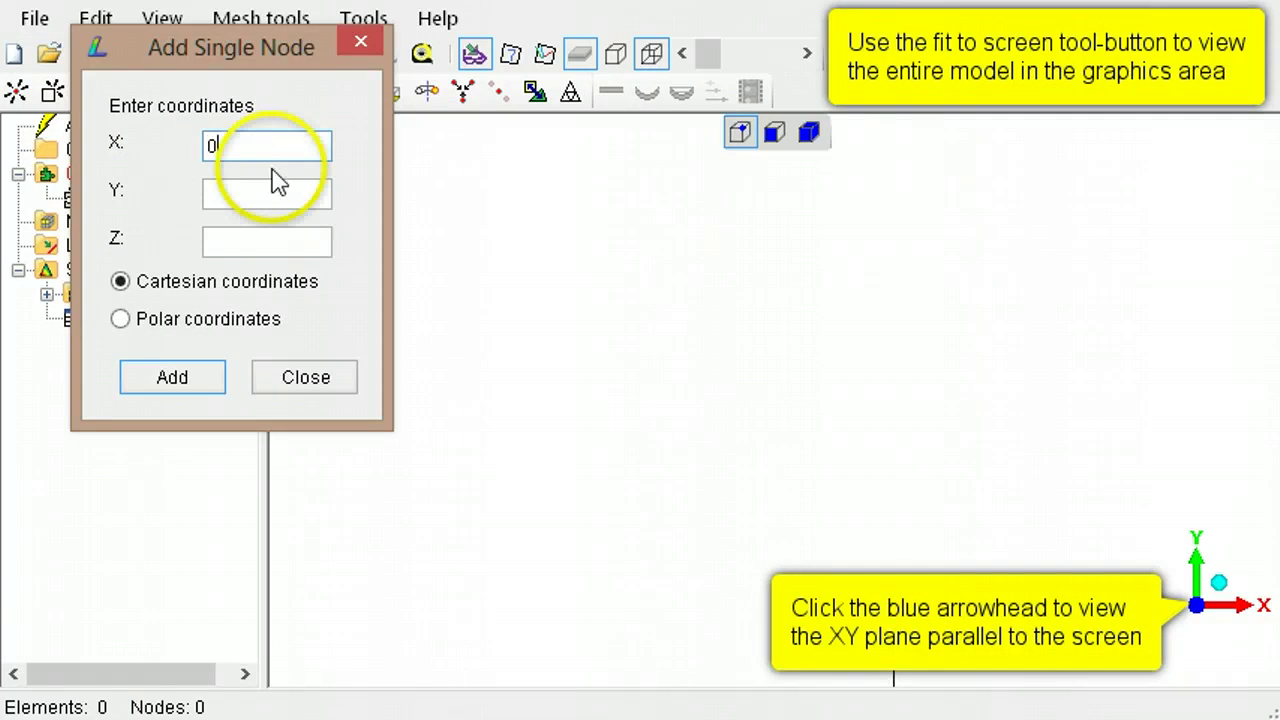
left_click(266, 186)
type("0")
left_click(257, 240)
type("0")
left_click(199, 378)
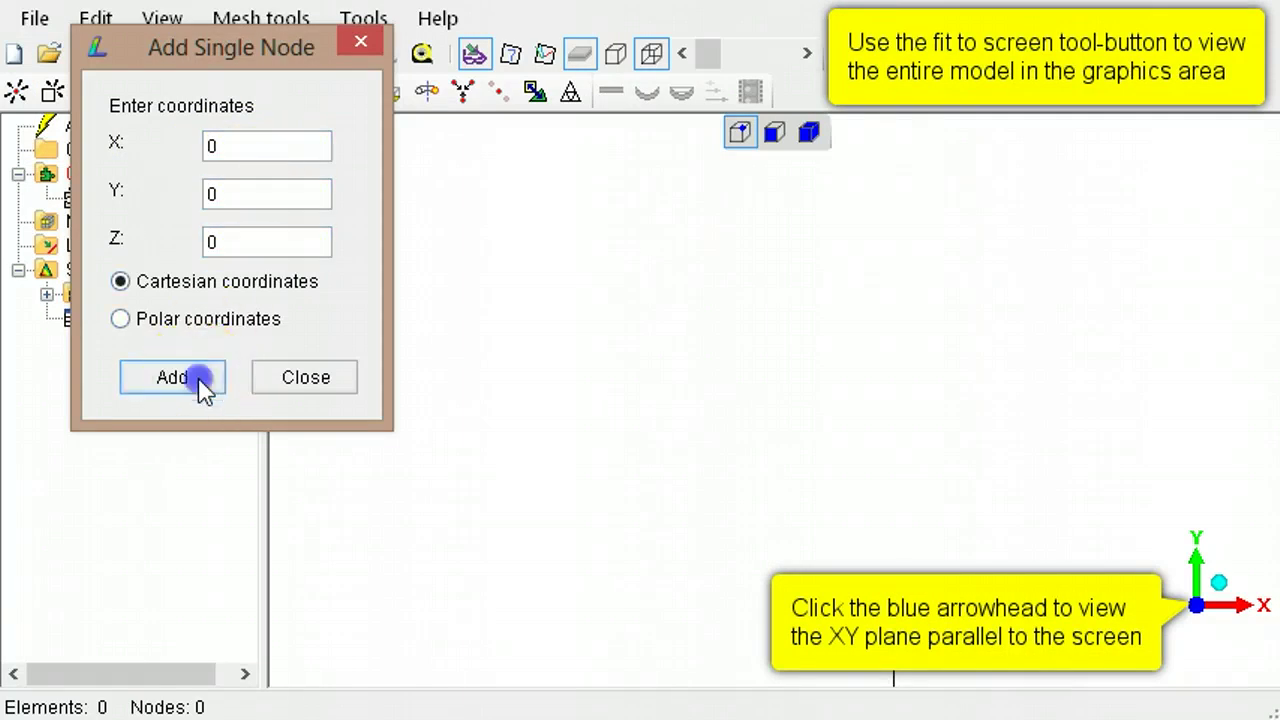
- Add a second node at X 0, Y 100, Z 0 and finish adding nodes
left_click(229, 188)
double_click(186, 196)
type("1")
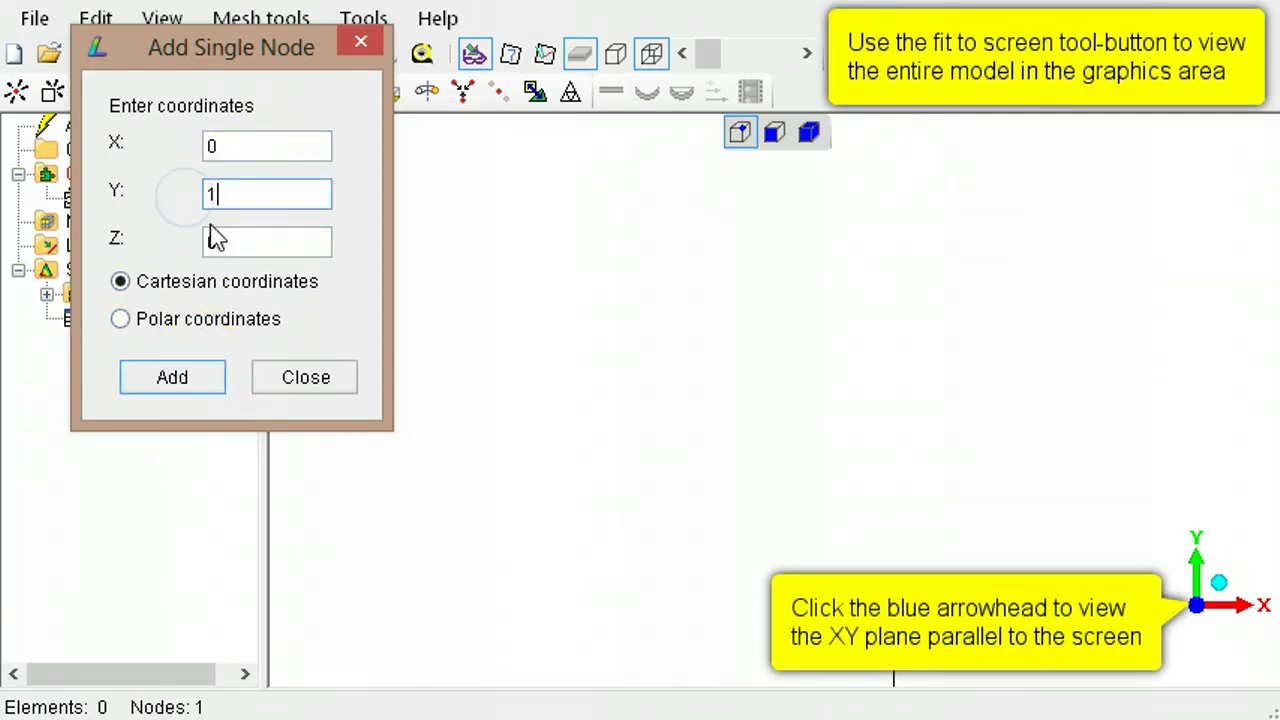
type("00")
left_click(197, 379)
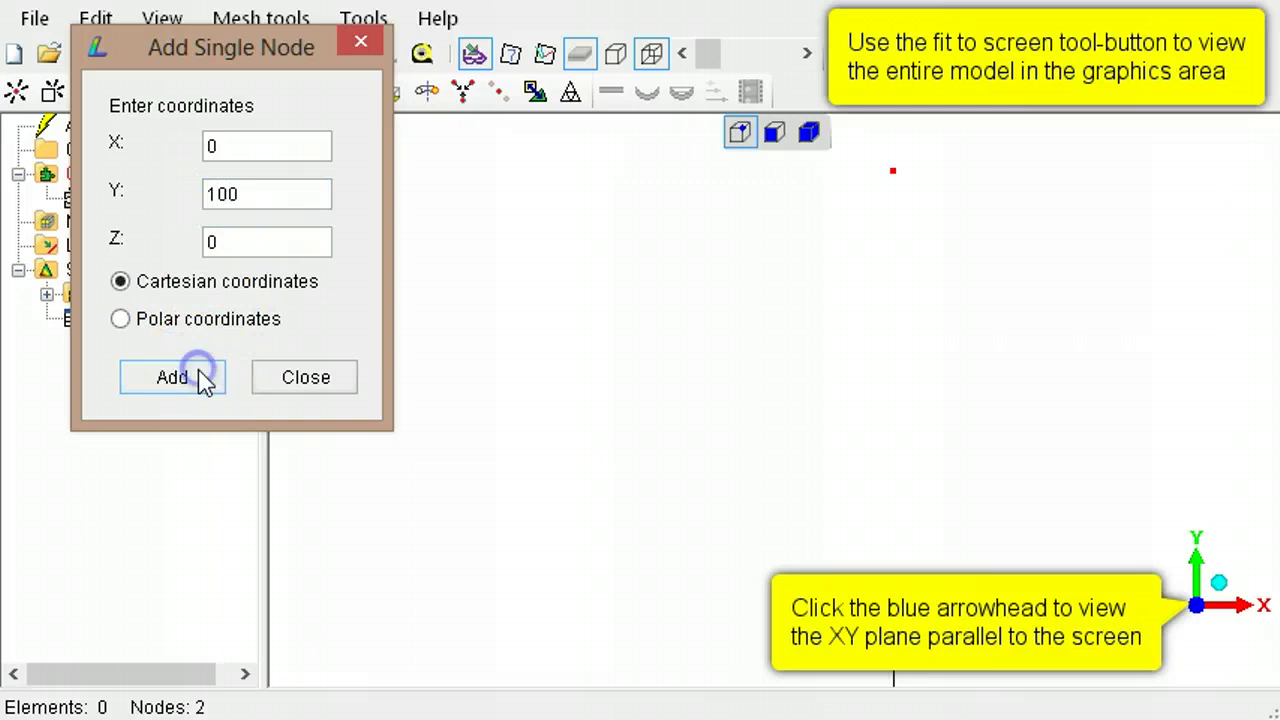
left_click(308, 380)
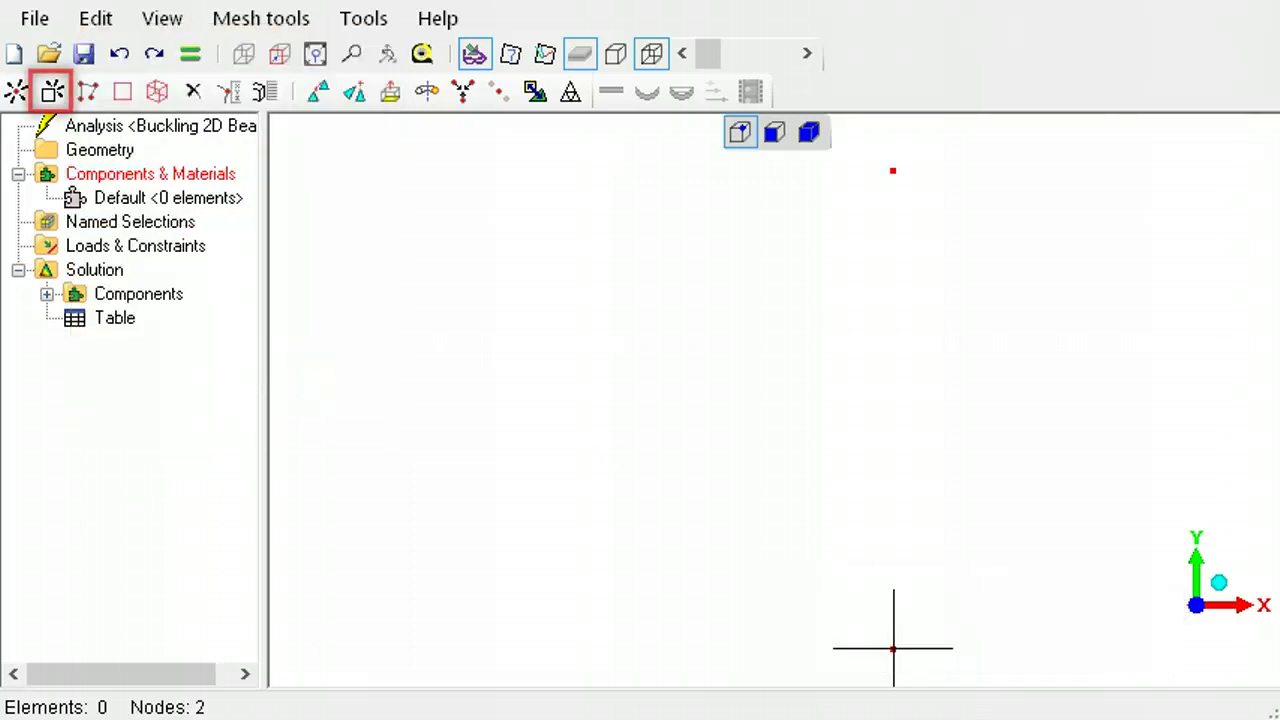
- Create a line2 beam element from the bottom node to the top node and refine the mesh into 16 elements
left_click(52, 92)
left_click(894, 648)
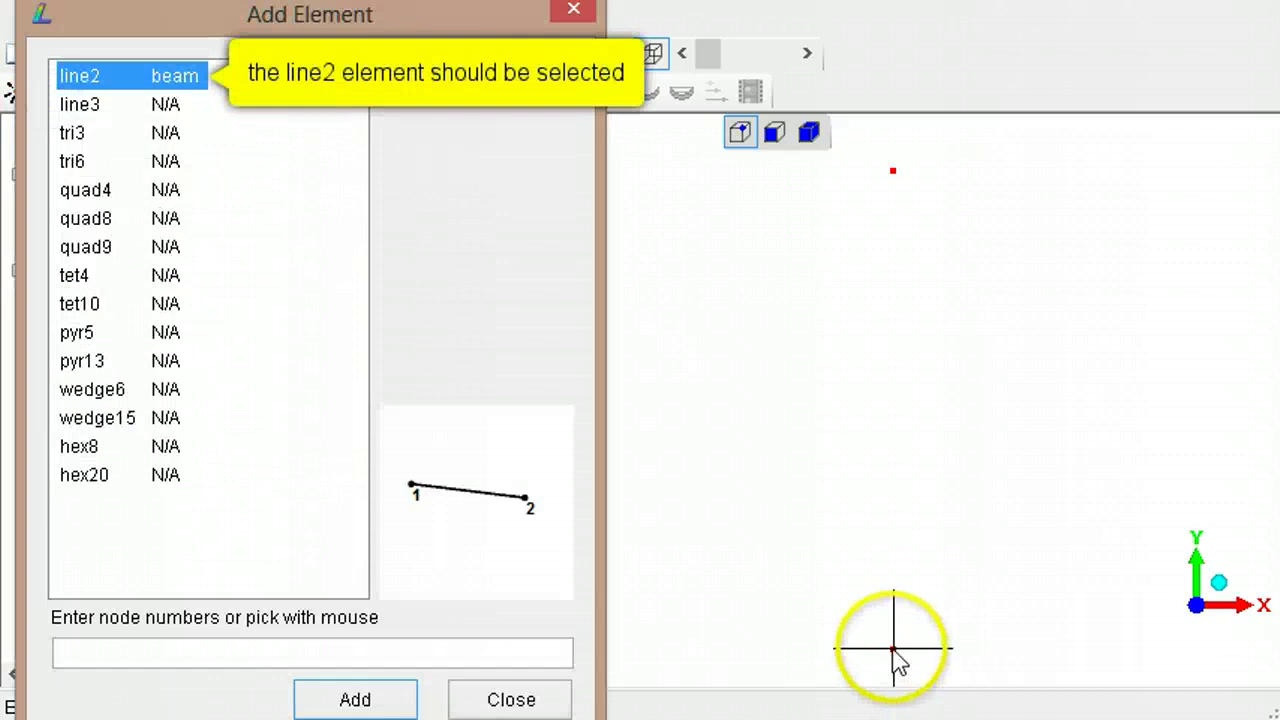
left_click(892, 171)
left_click(527, 700)
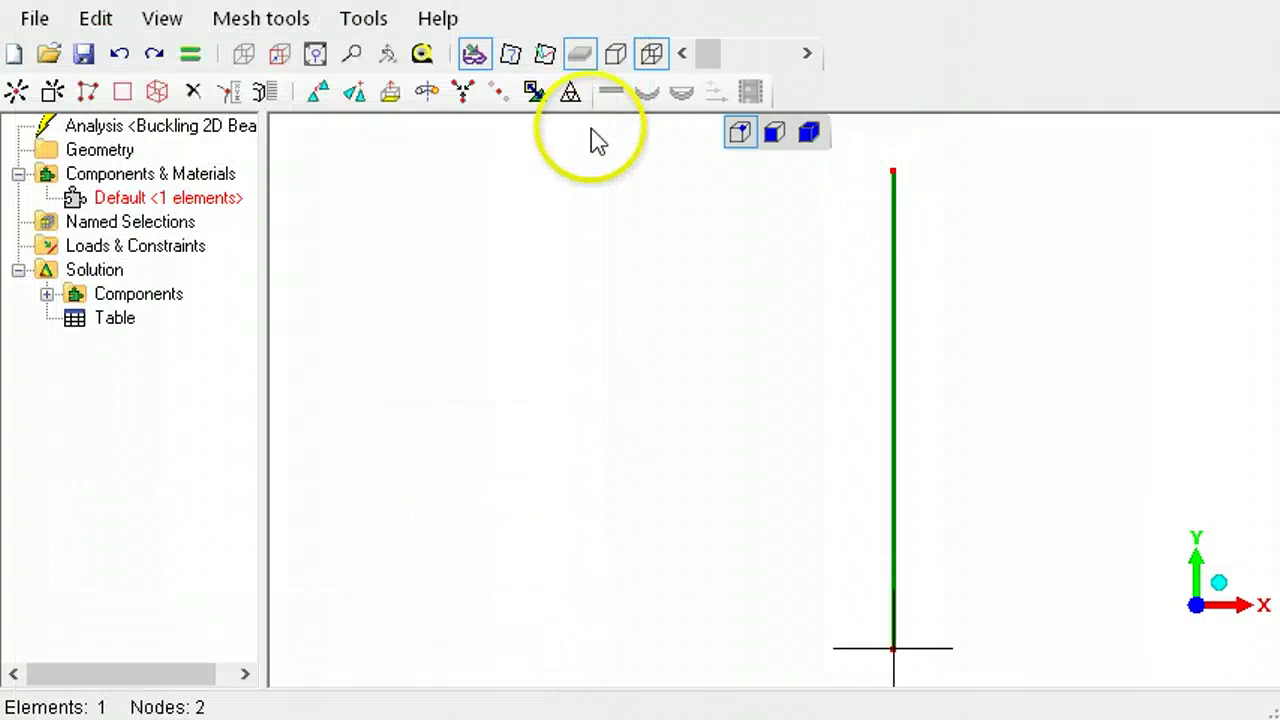
left_click(578, 100)
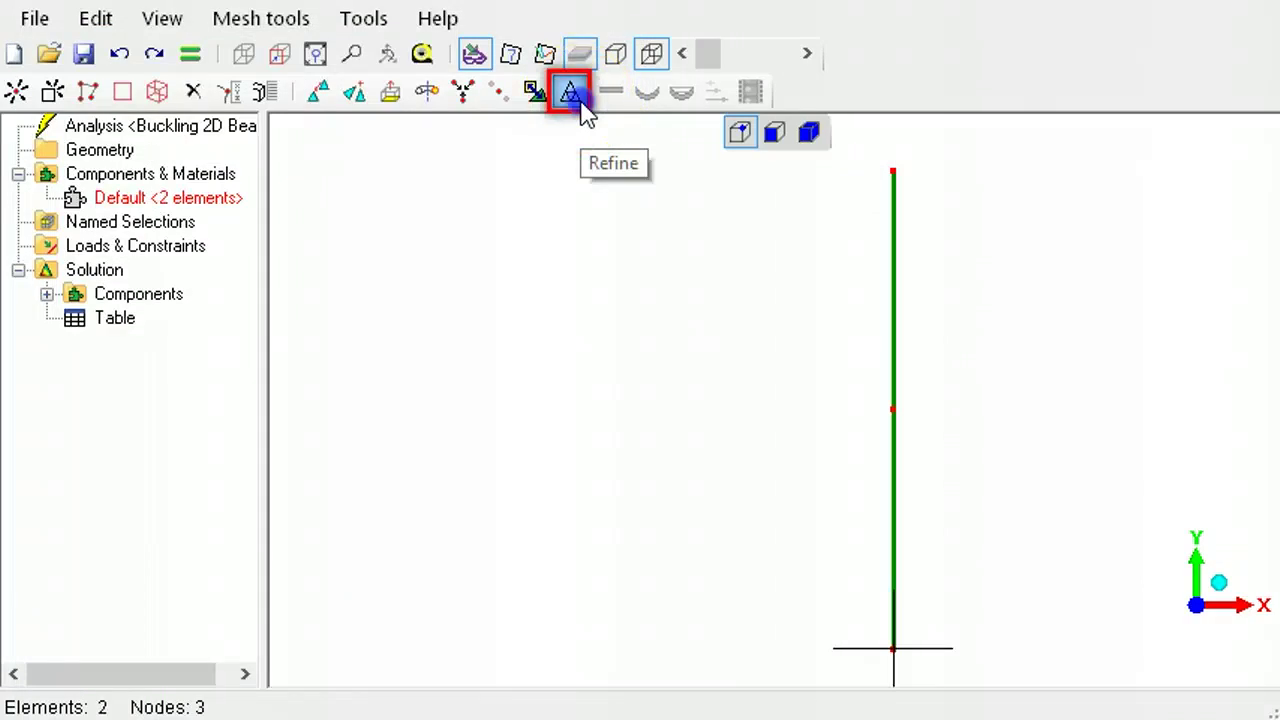
left_click(578, 100)
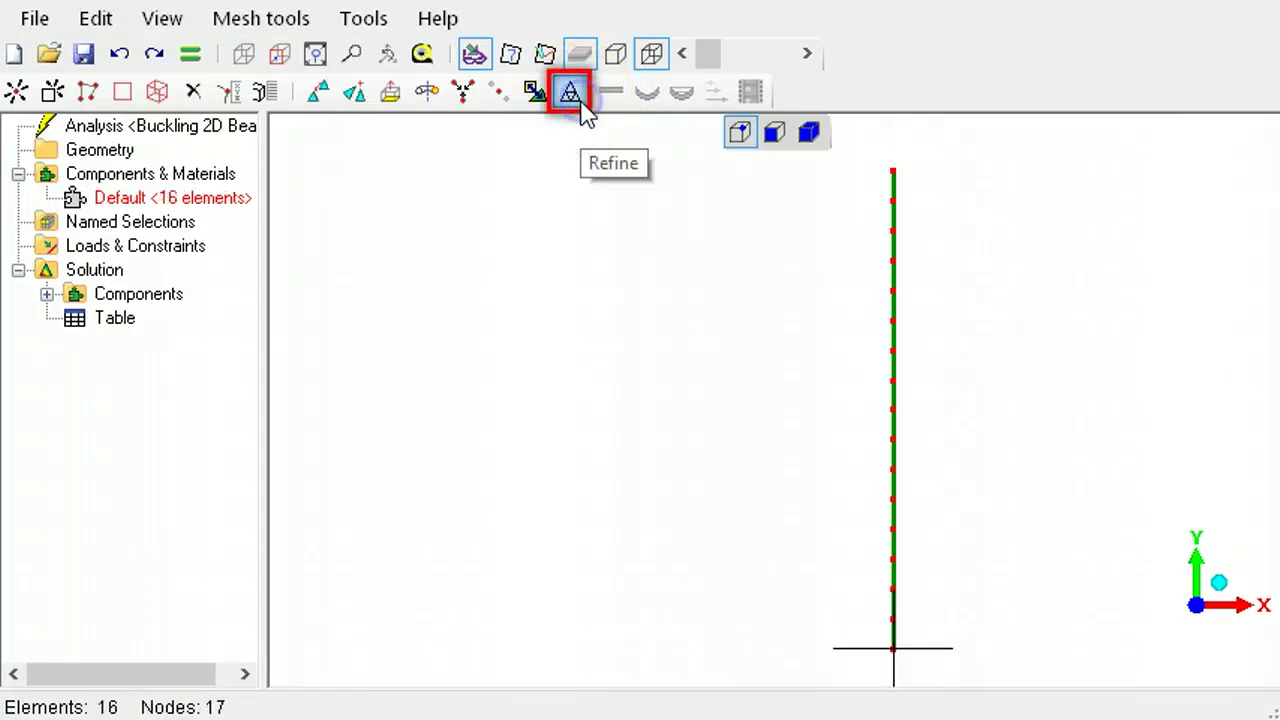
- Assign a new material to the Default component using a general section with 2nd moment of area about W 833.33 and cross sectional area 100
right_click(212, 197)
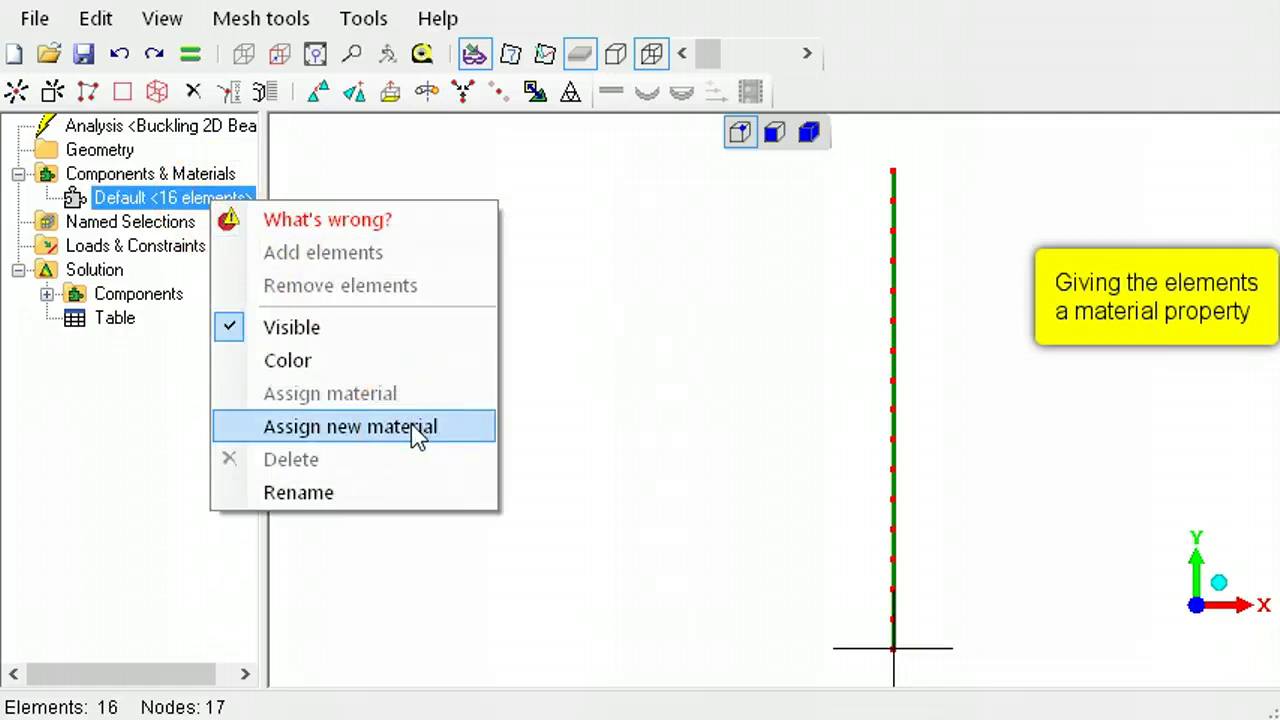
left_click(418, 428)
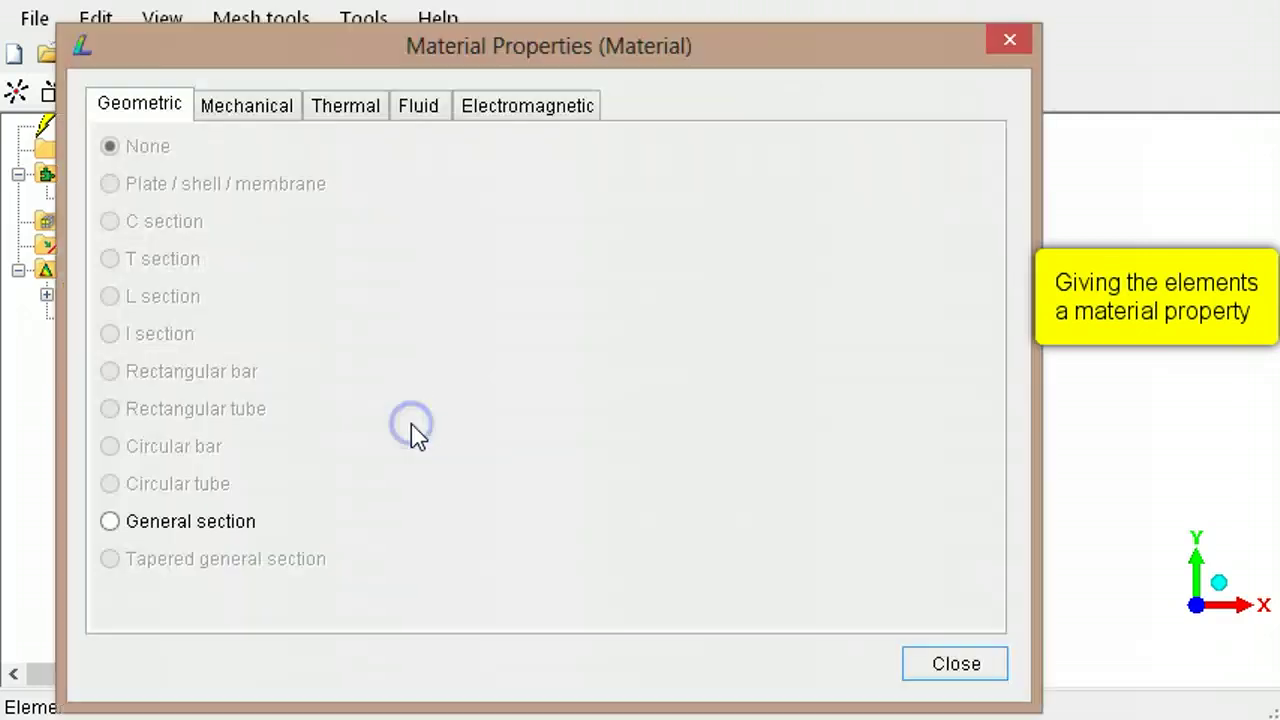
left_click(215, 524)
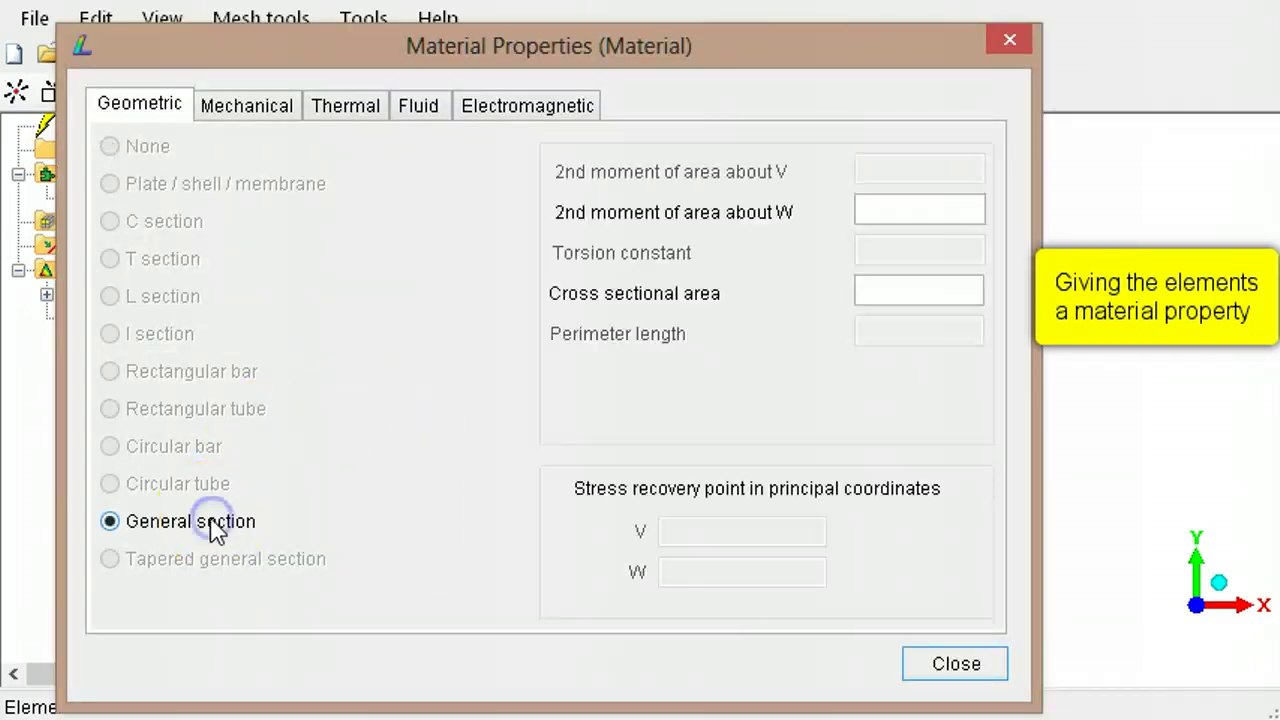
left_click(911, 210)
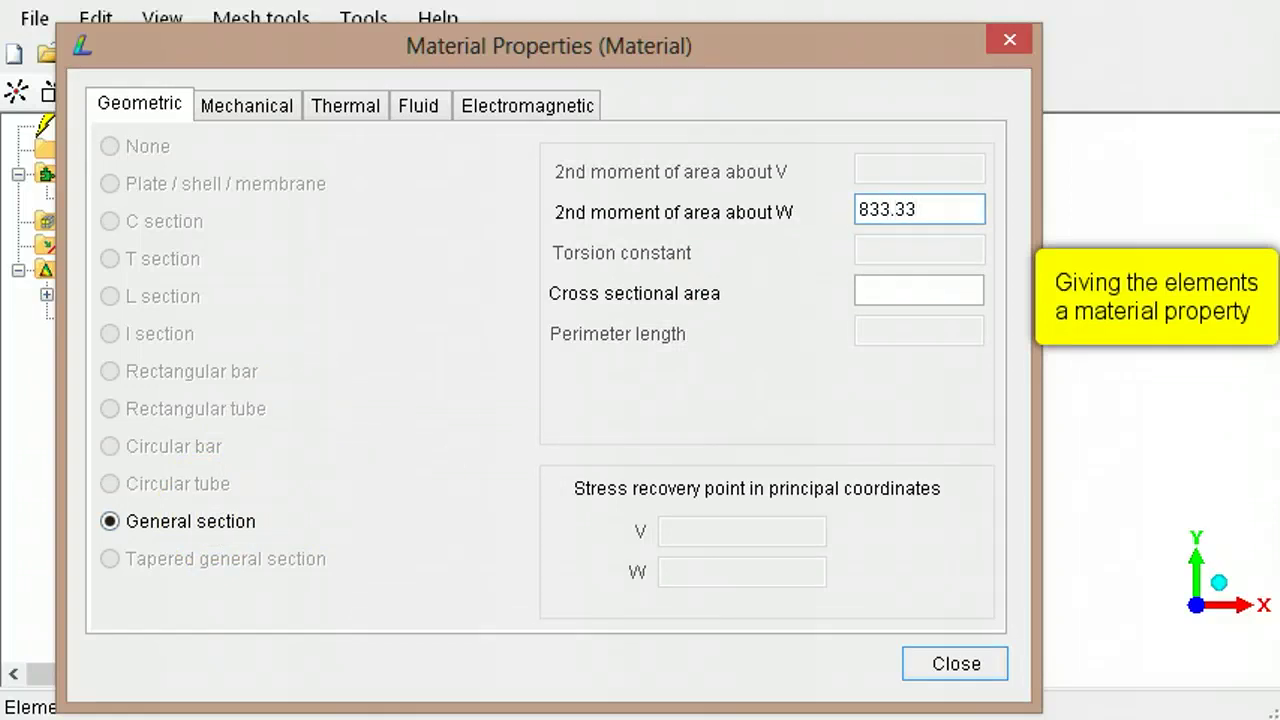
left_click(938, 289)
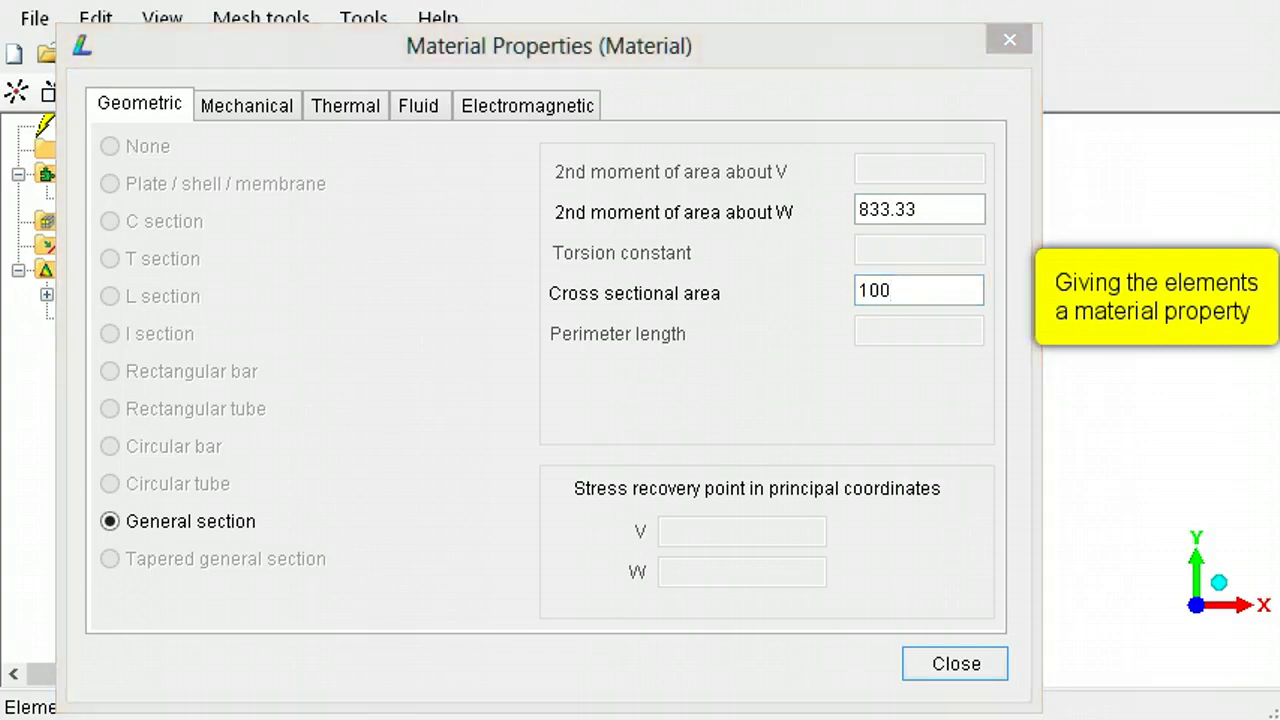
- Make the material's mechanical properties isotropic with a Young's modulus of 200000 and finish the material definition
left_click(266, 112)
left_click(177, 190)
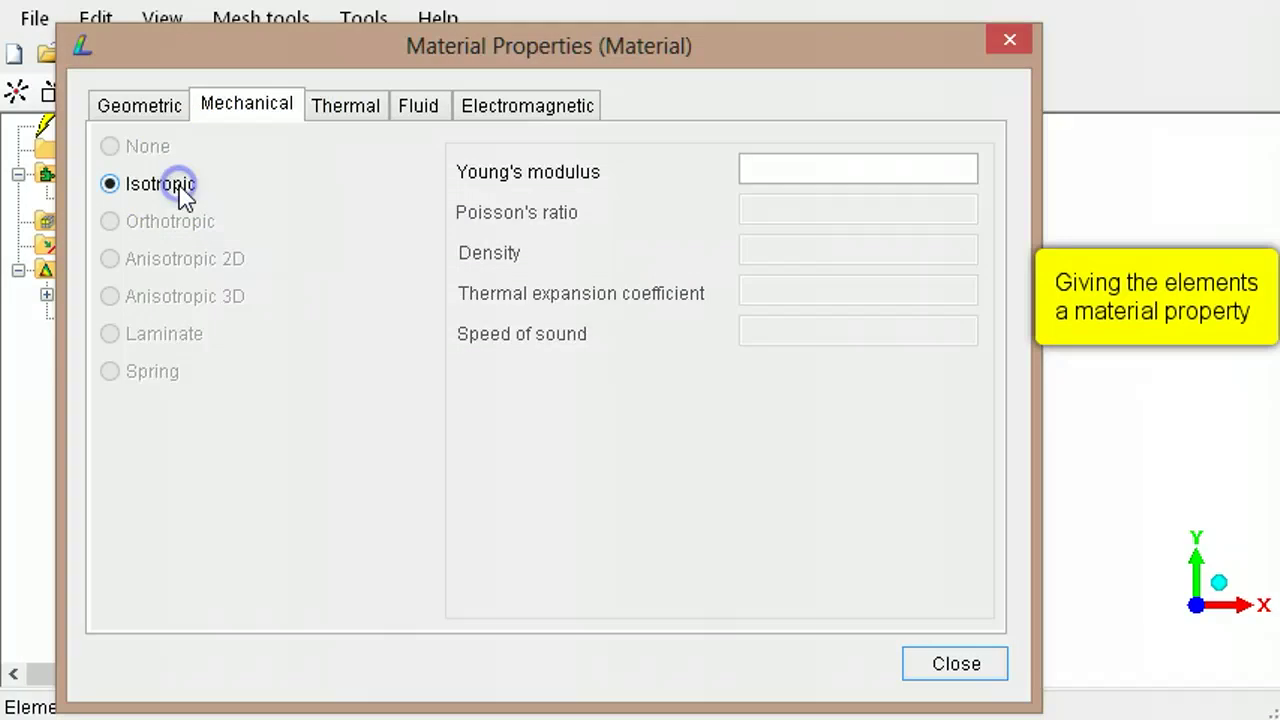
left_click(778, 168)
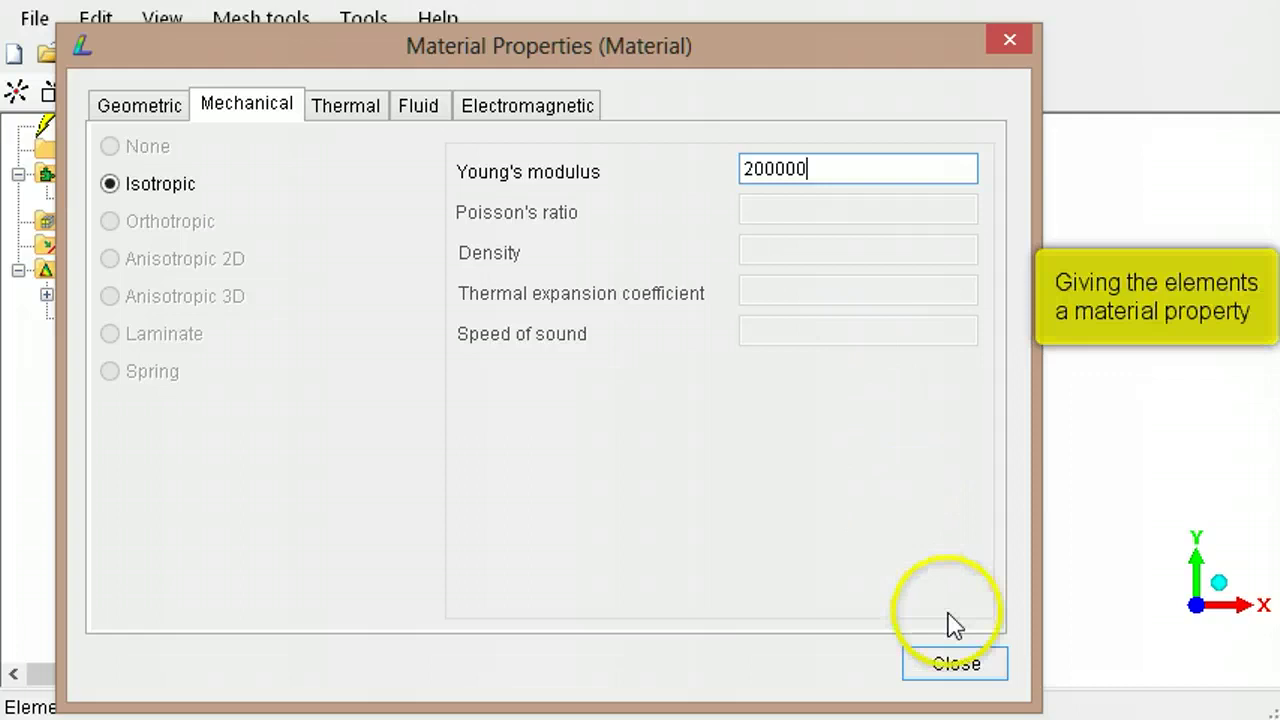
left_click(957, 663)
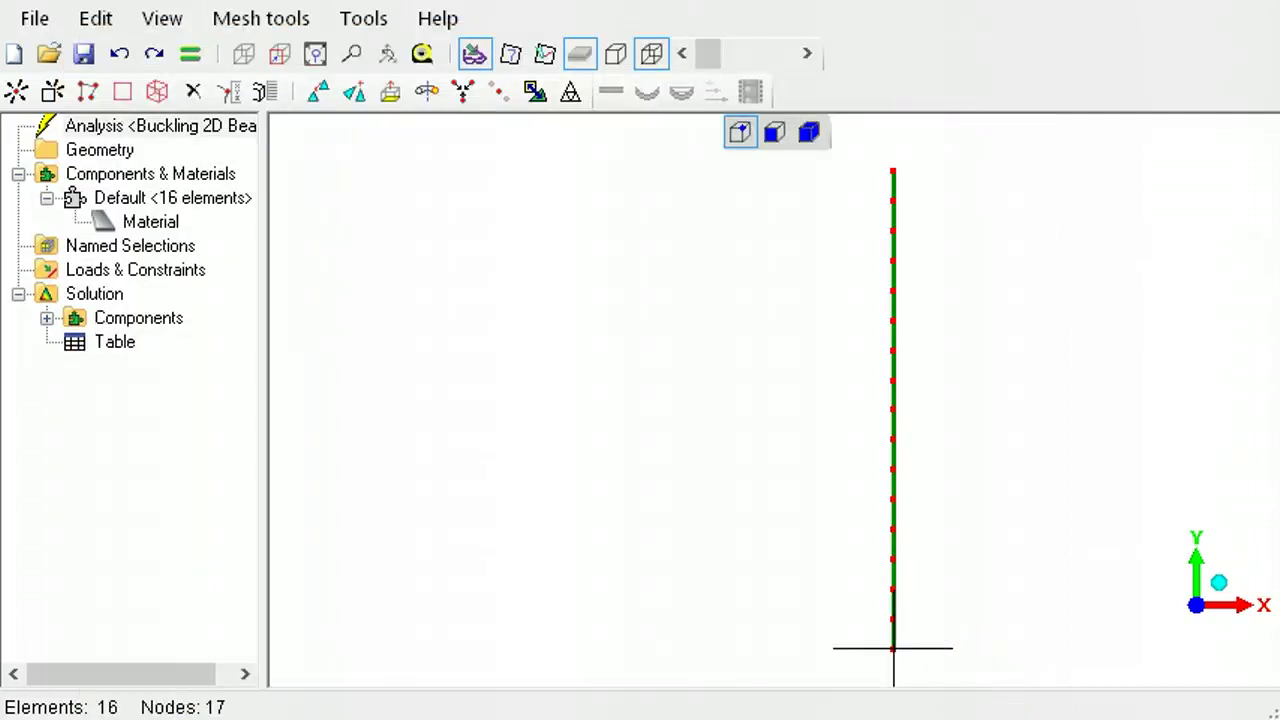
- Apply a force of -1 in the Y direction to the node at the column's top end
left_click(900, 178)
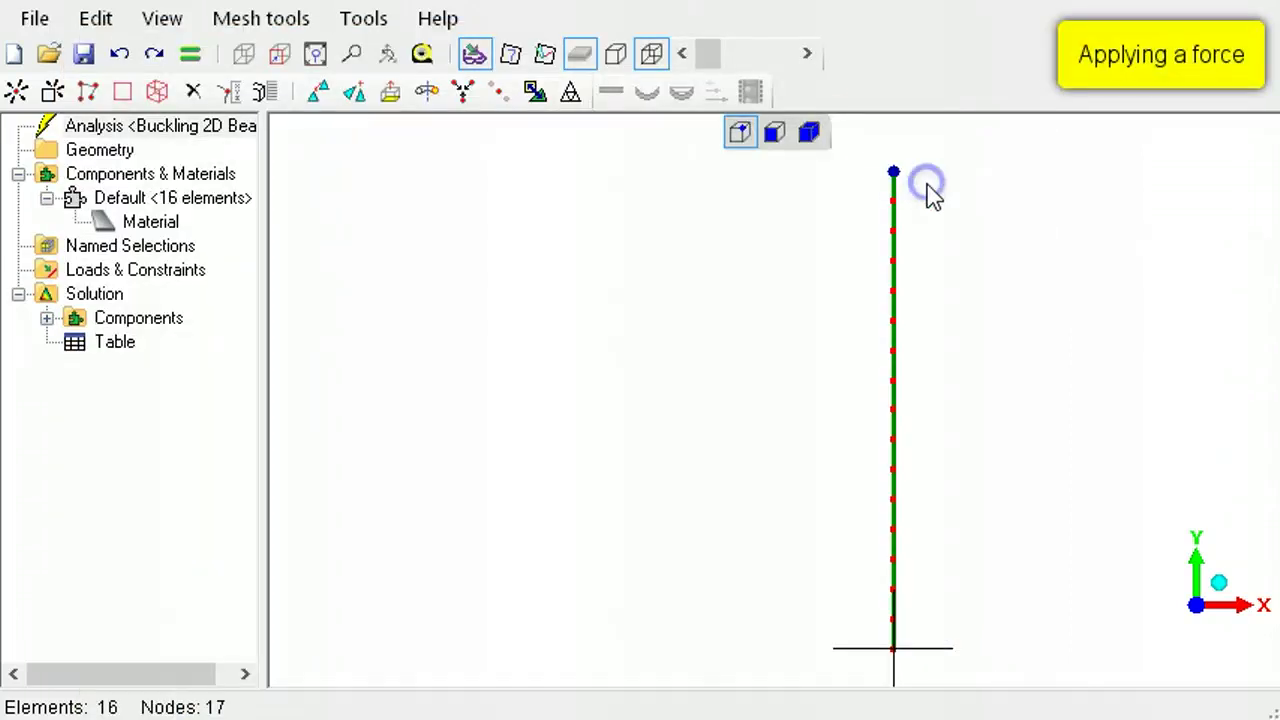
right_click(177, 273)
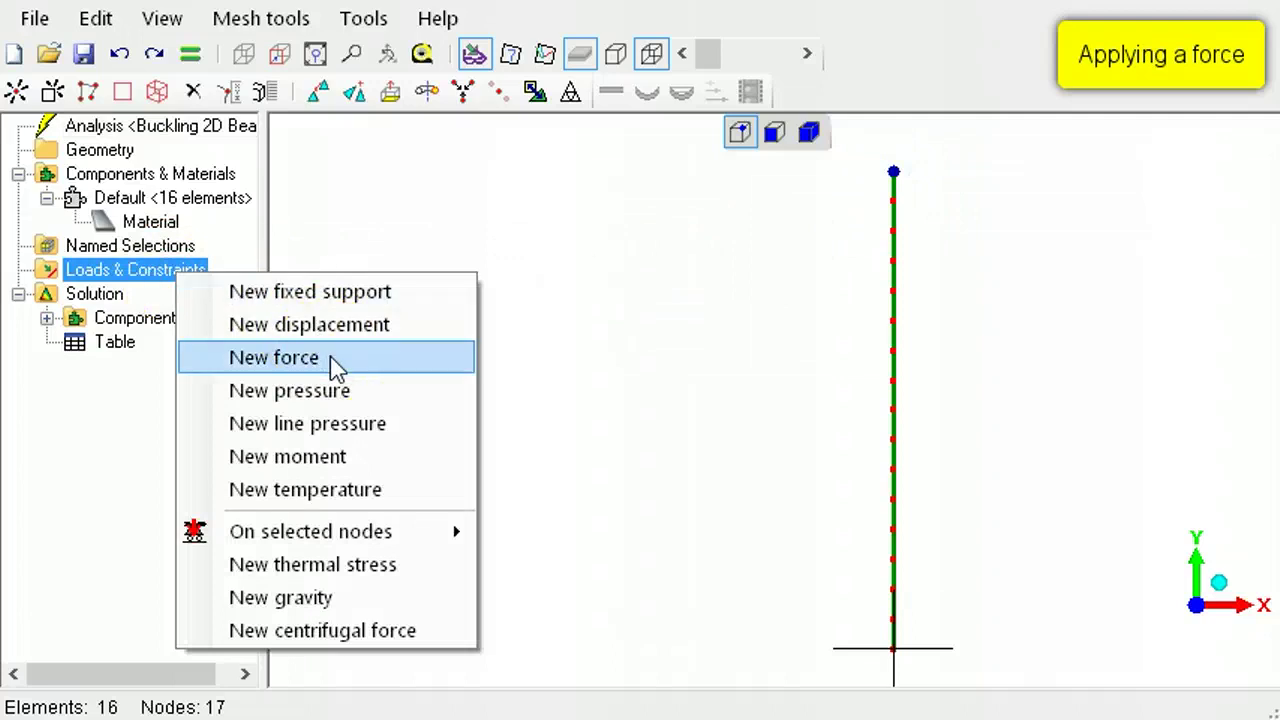
left_click(335, 367)
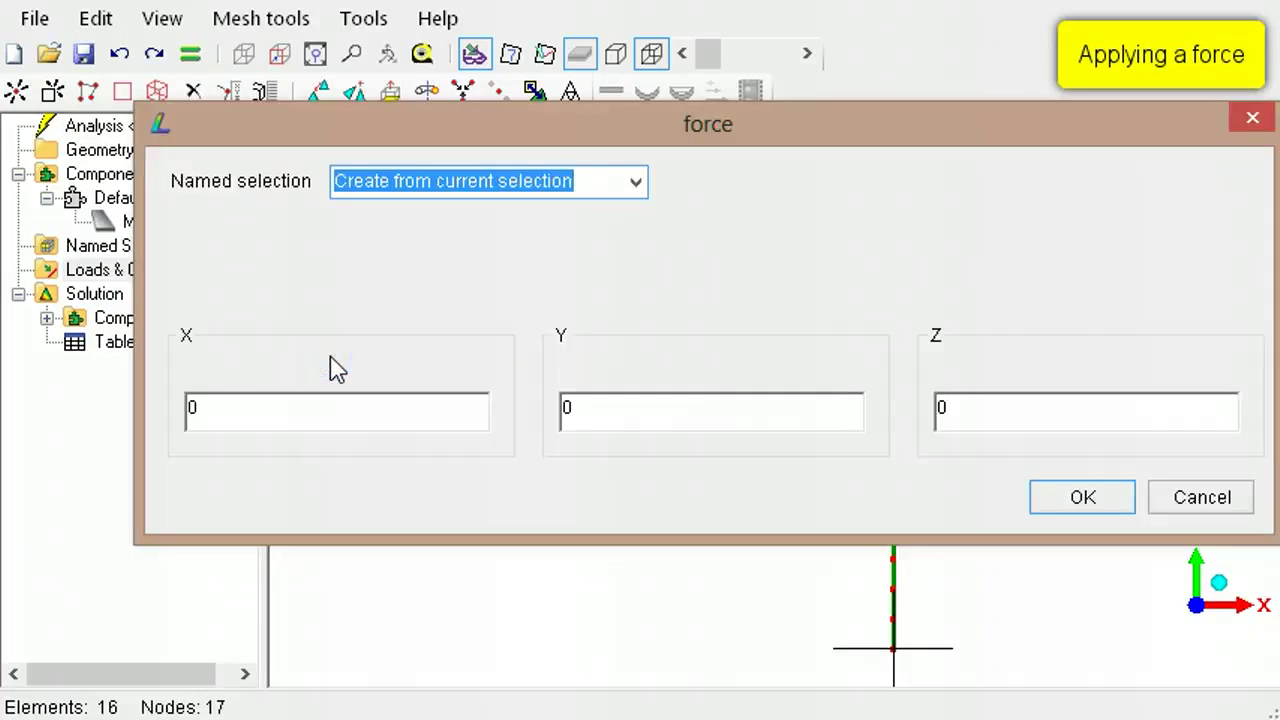
double_click(575, 409)
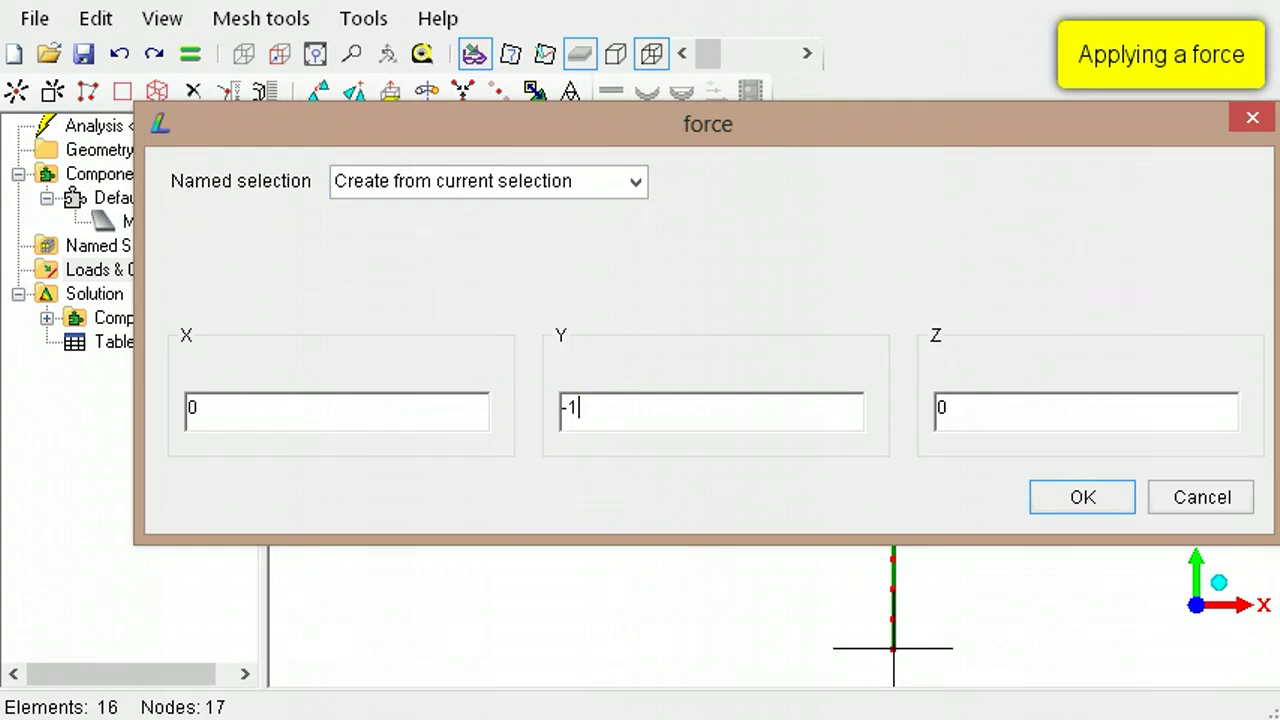
left_click(1084, 505)
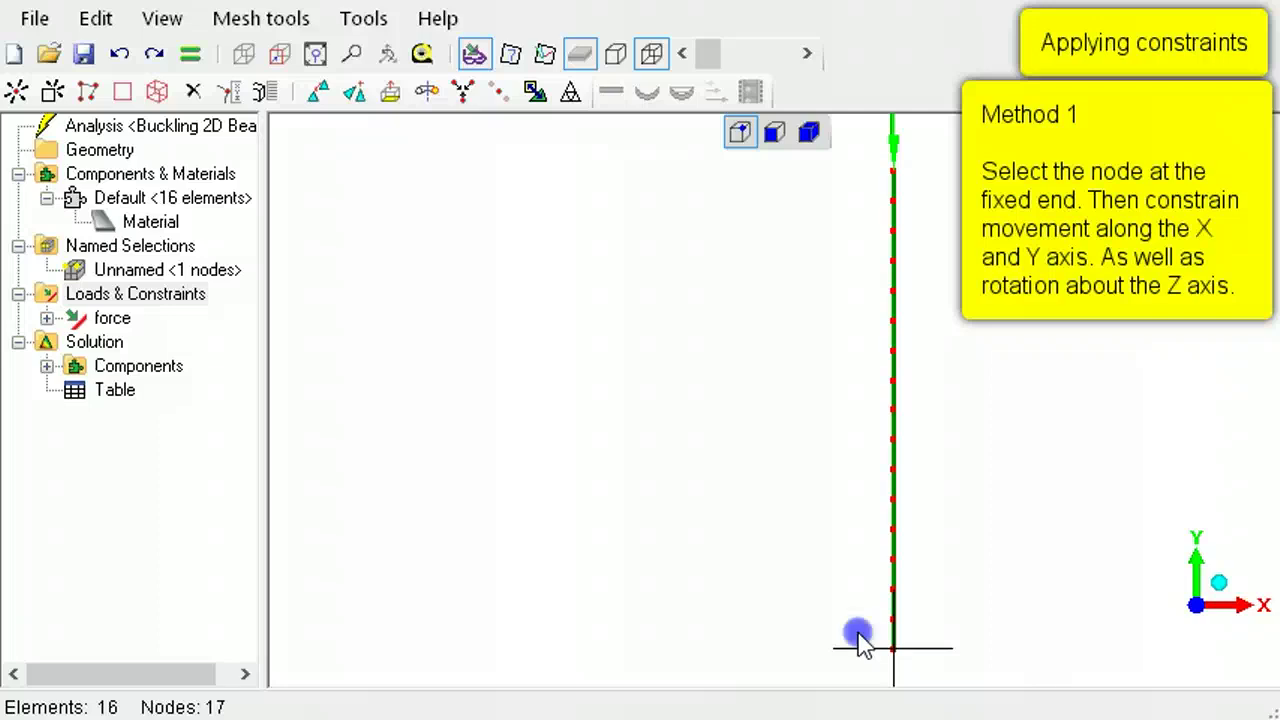
- Constrain the column's bottom node with an X displacement of 0
left_click_drag(857, 634, 918, 663)
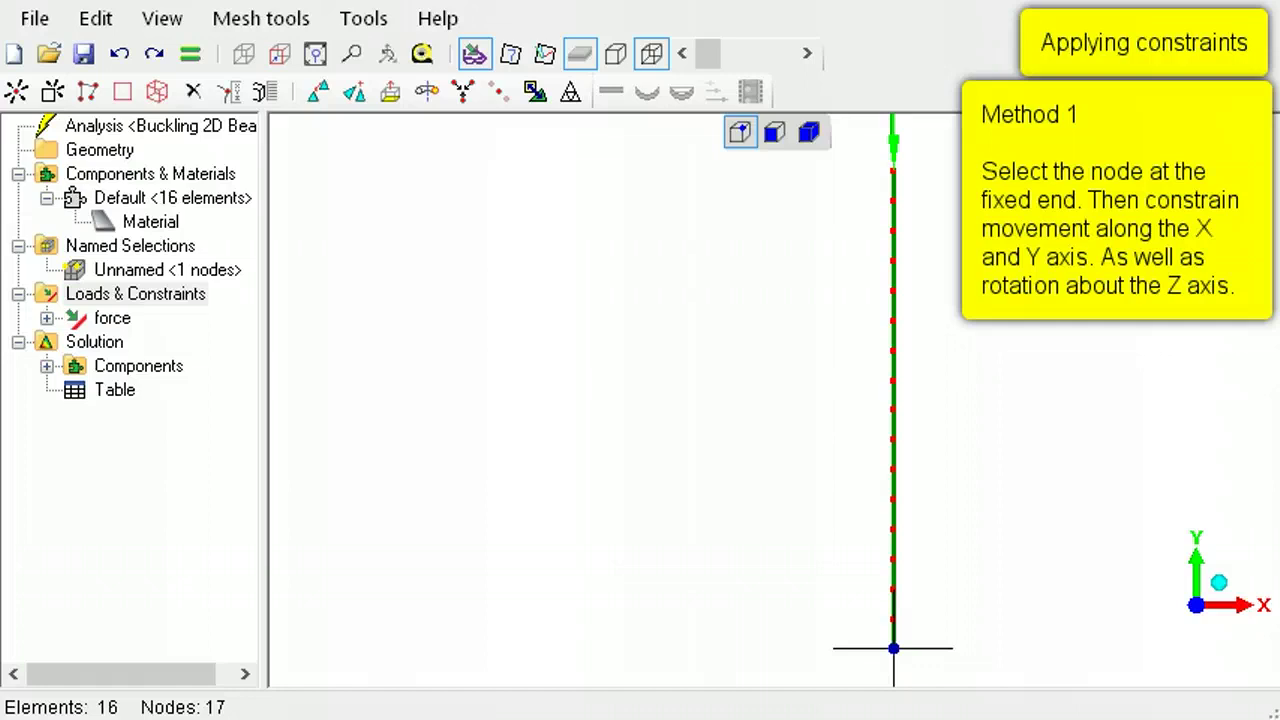
right_click(143, 296)
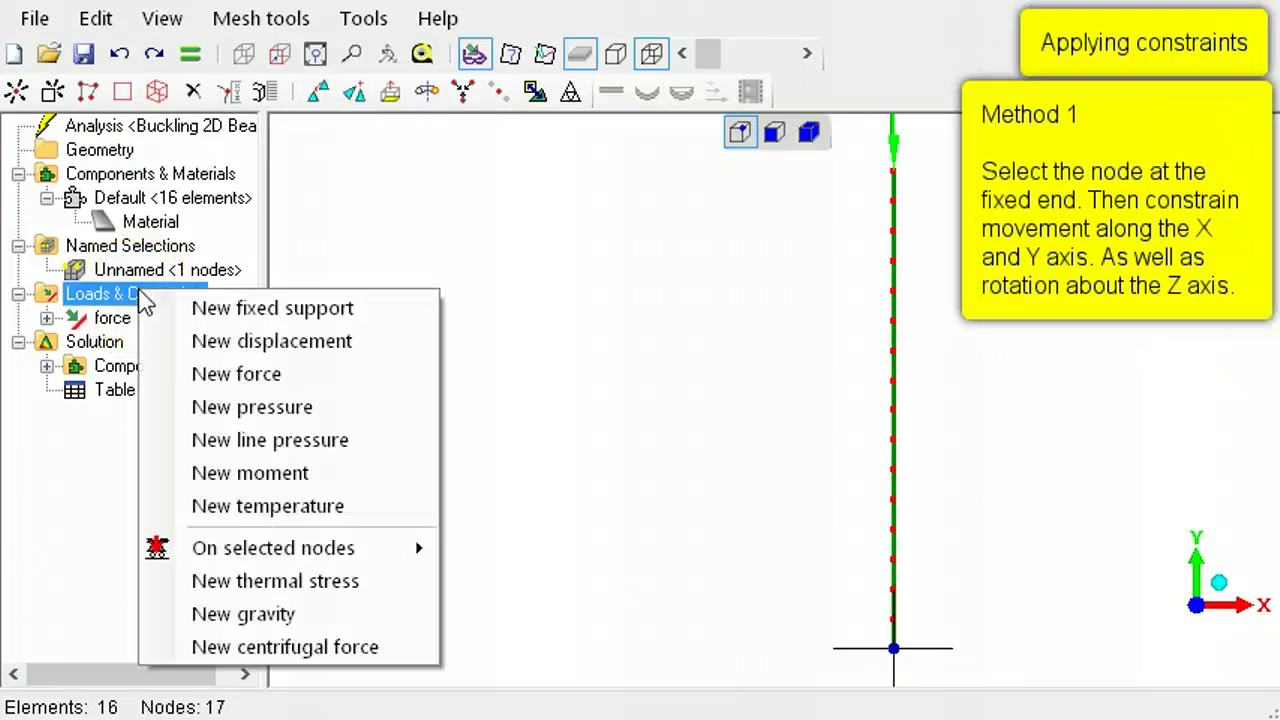
left_click(324, 352)
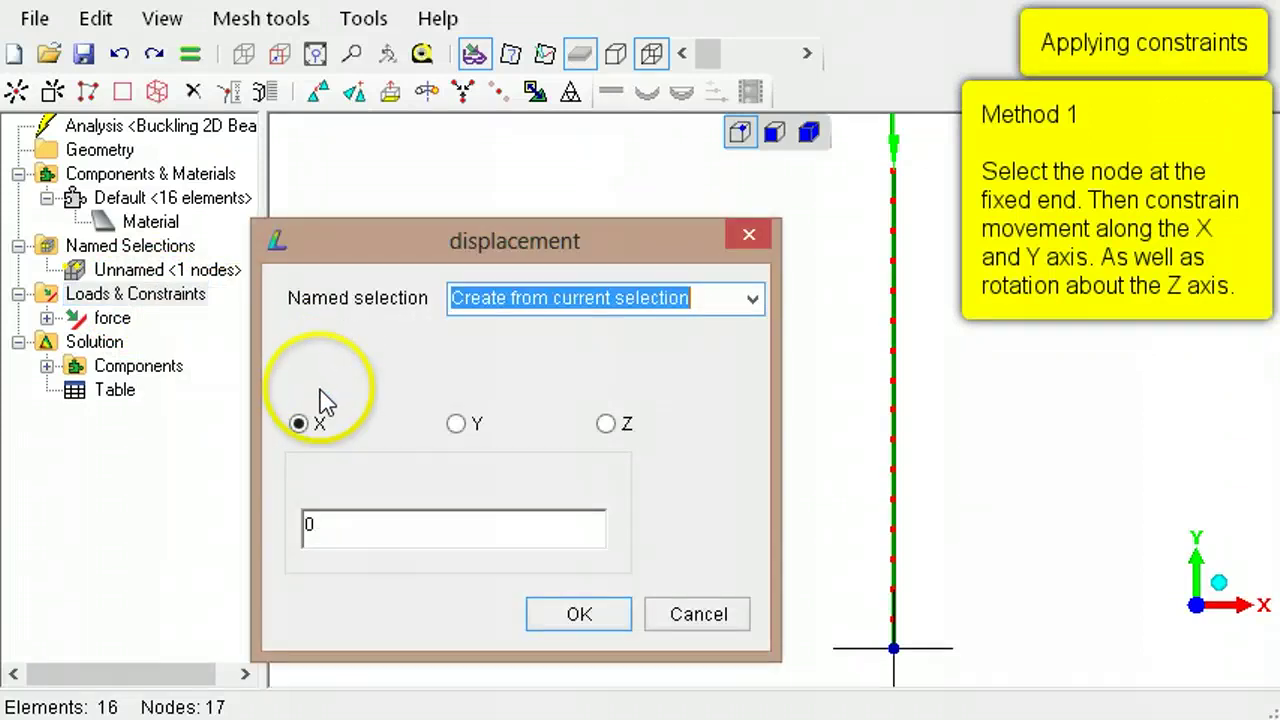
left_click(592, 614)
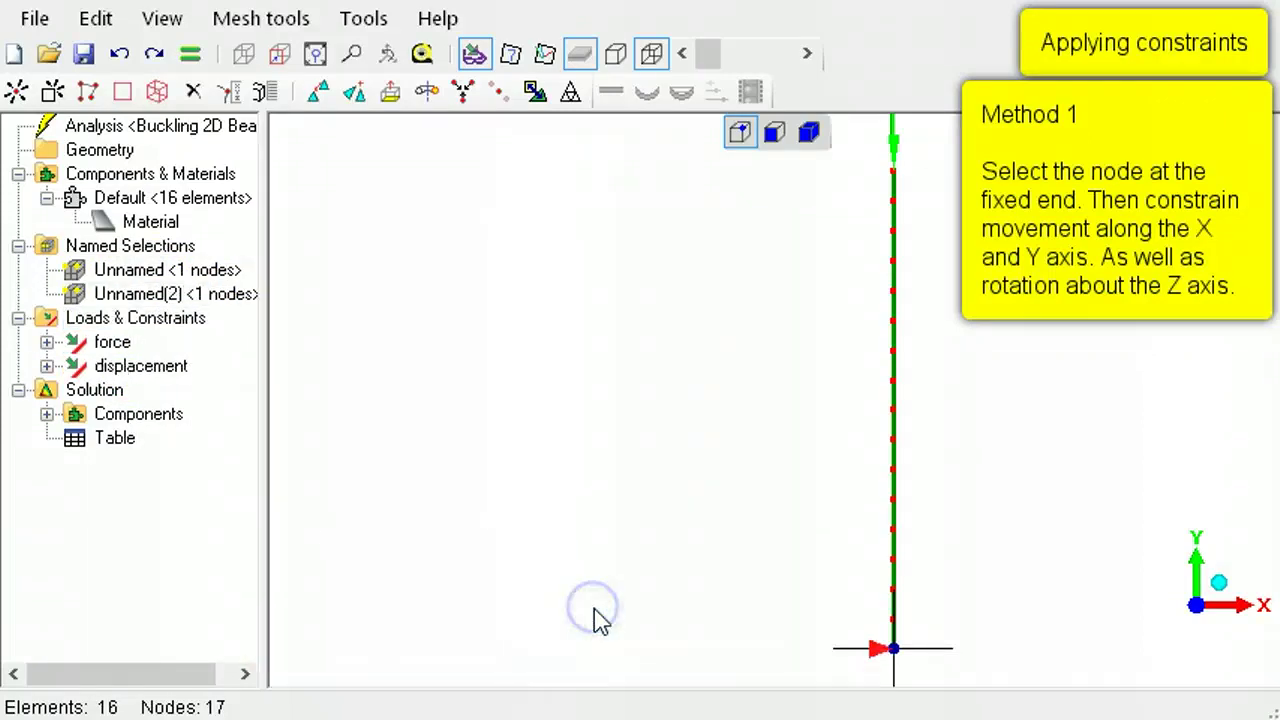
- Add a displacement constraint in the Y direction to the column's bottom node
right_click(160, 318)
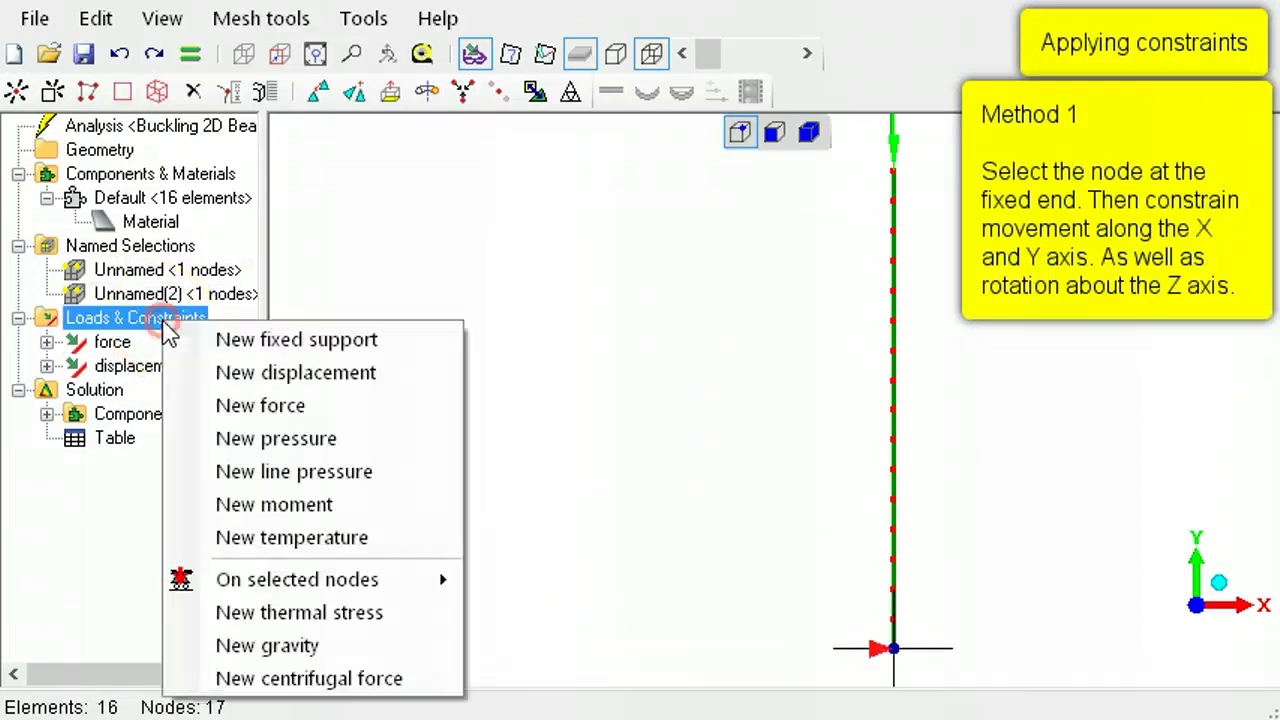
left_click(337, 374)
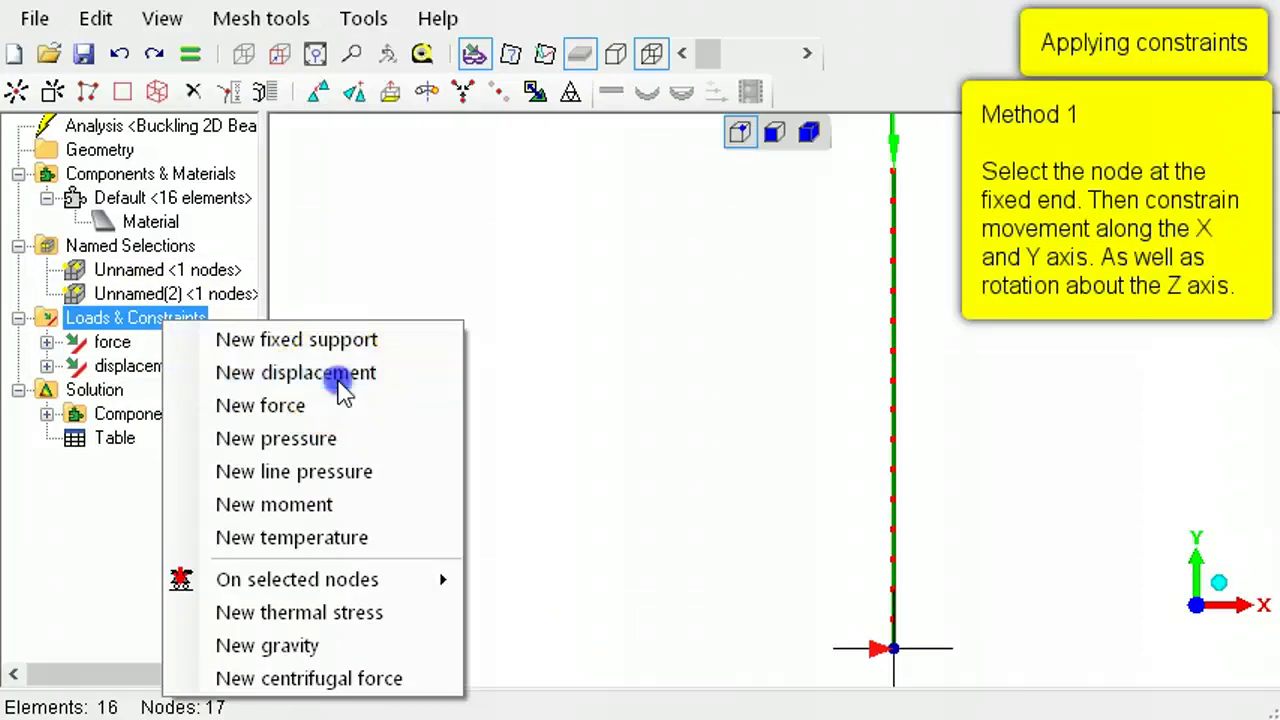
left_click(503, 468)
left_click(648, 654)
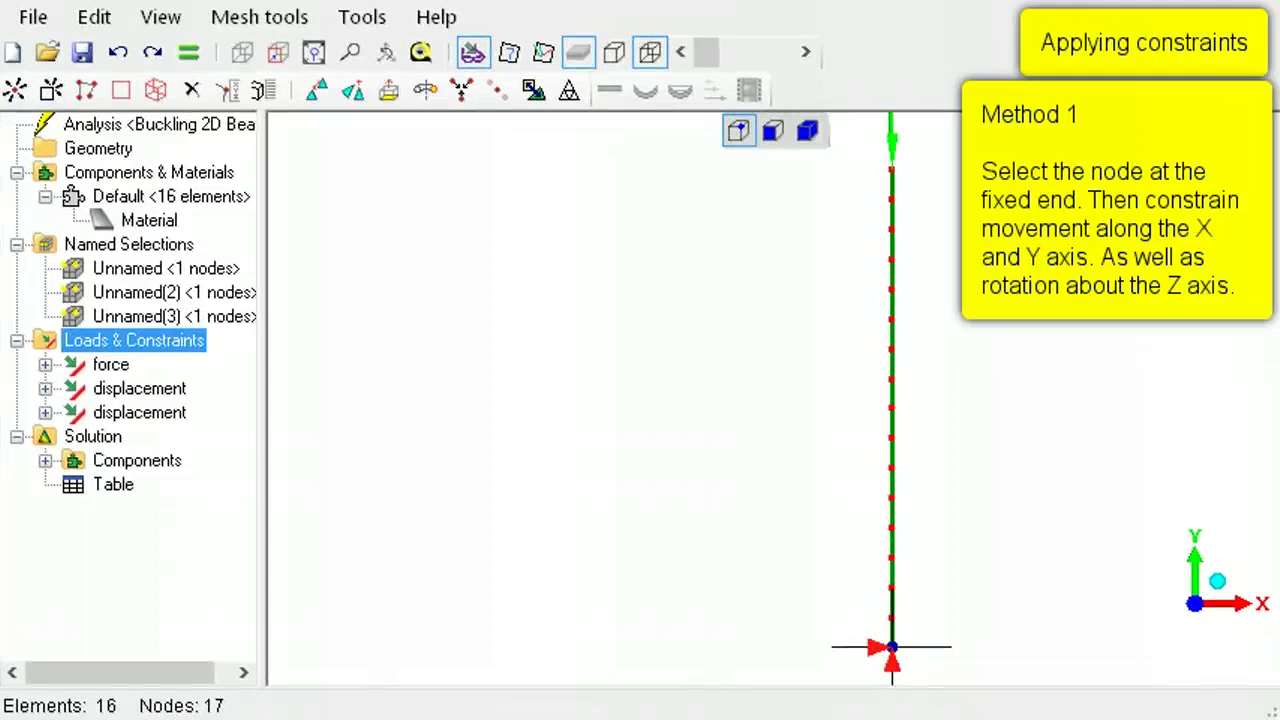
- Constrain rotation about the Z axis at the column's bottom node with a rotz value of 0
right_click(168, 340)
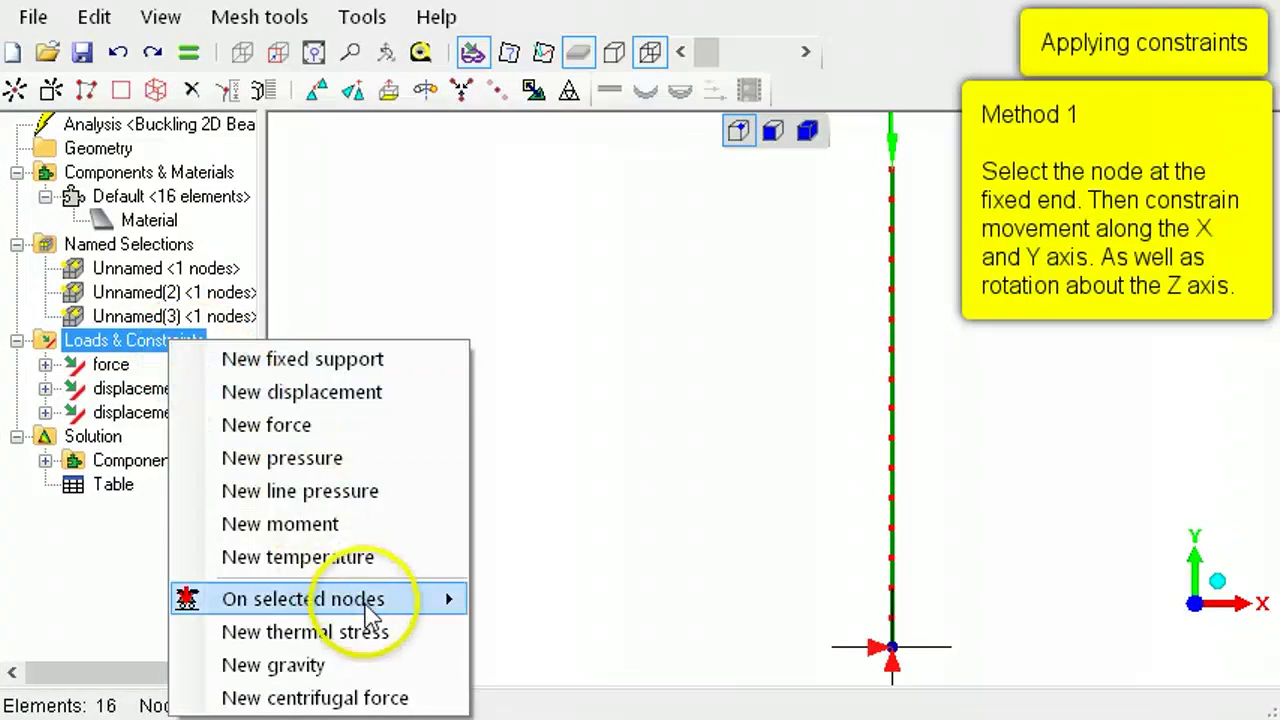
mouse_move(365, 607)
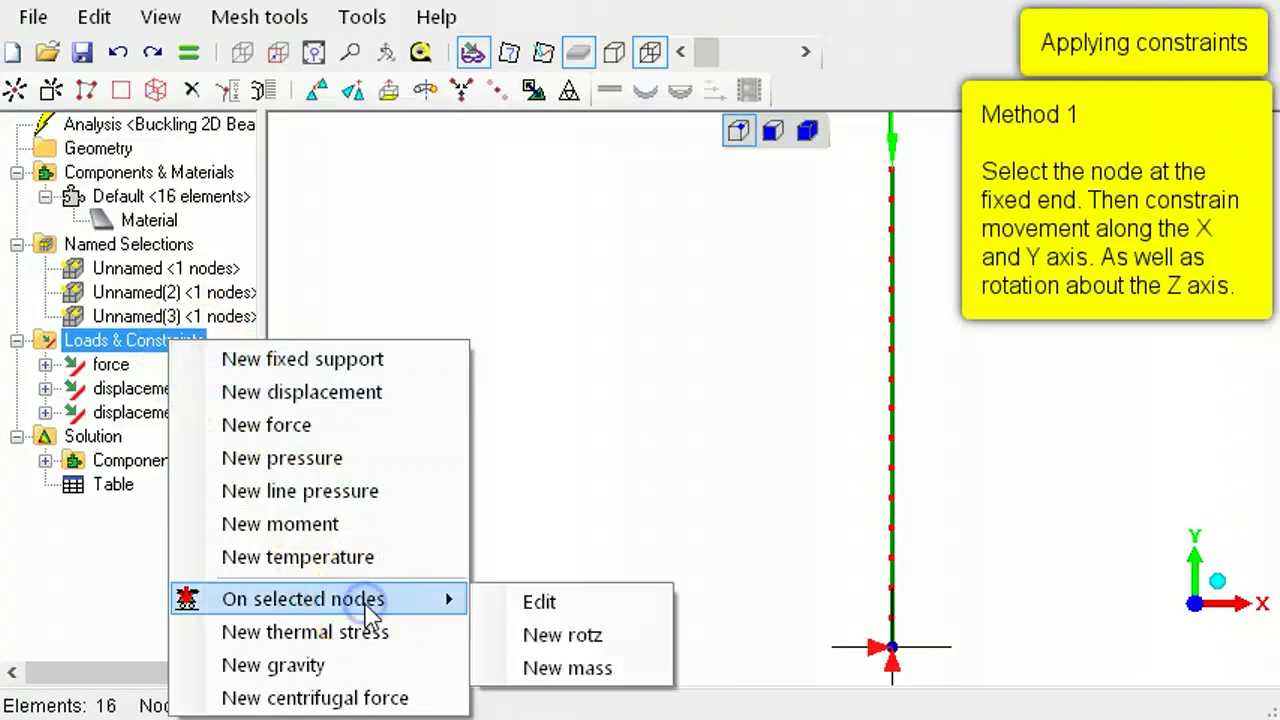
left_click(640, 636)
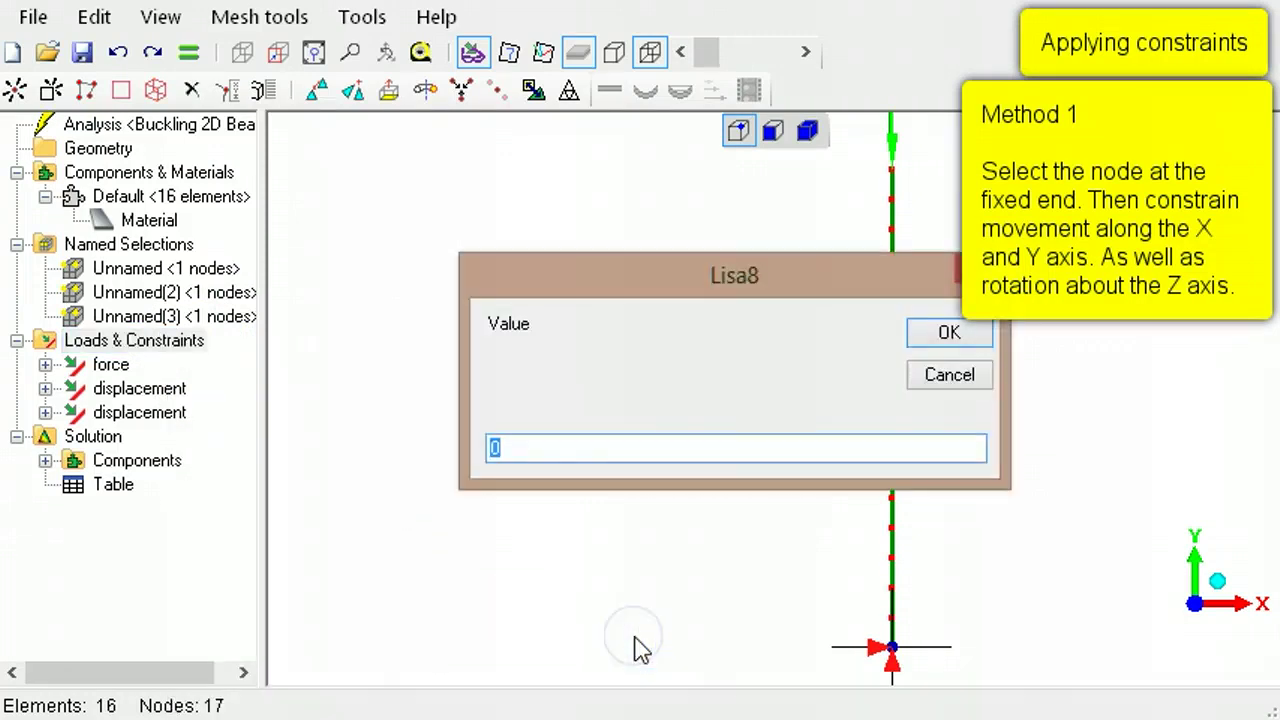
left_click(950, 340)
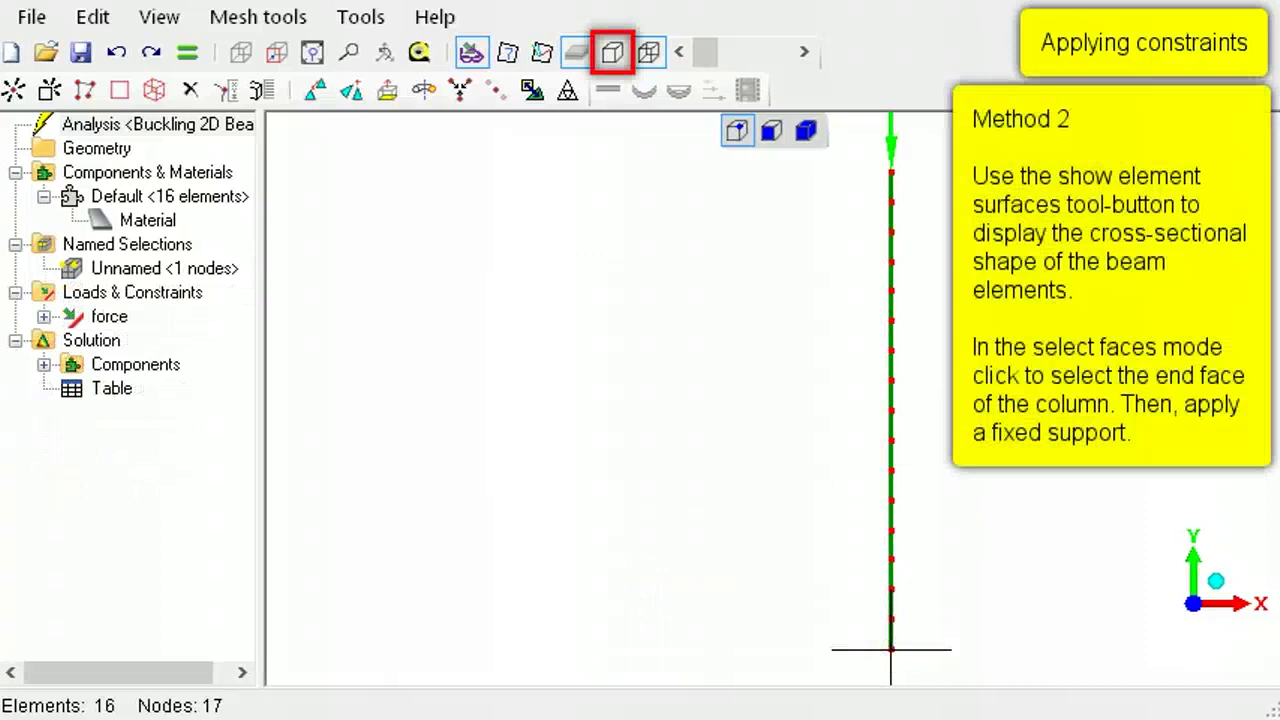
- Show the element surfaces and apply a fixed support to the column's bottom end face, using a named selection created from the current selection
left_click(613, 52)
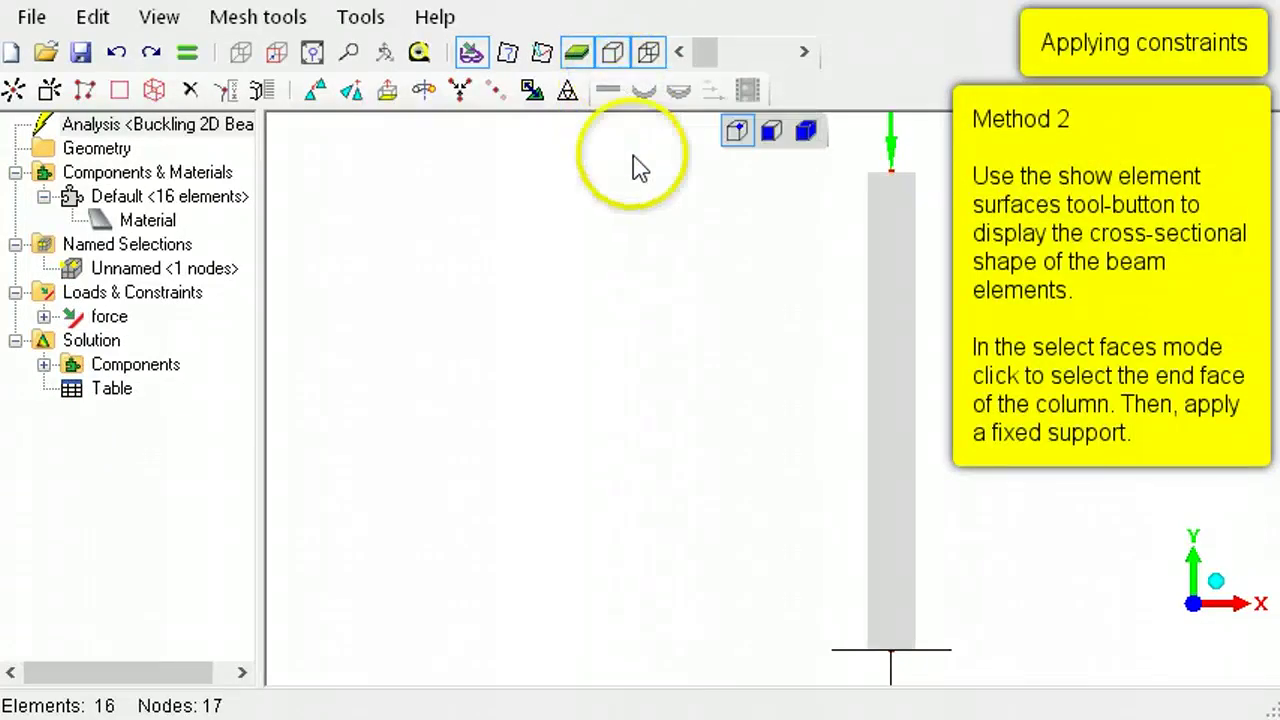
left_click_drag(767, 490, 766, 429)
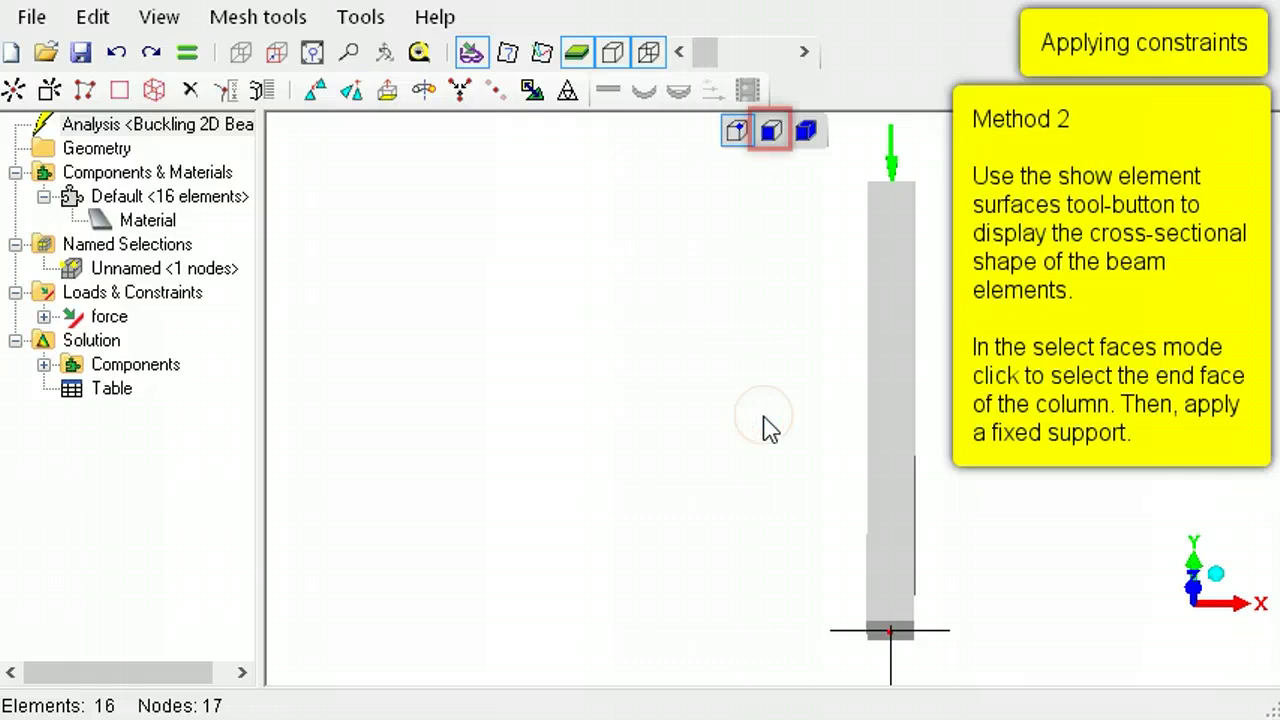
left_click(770, 135)
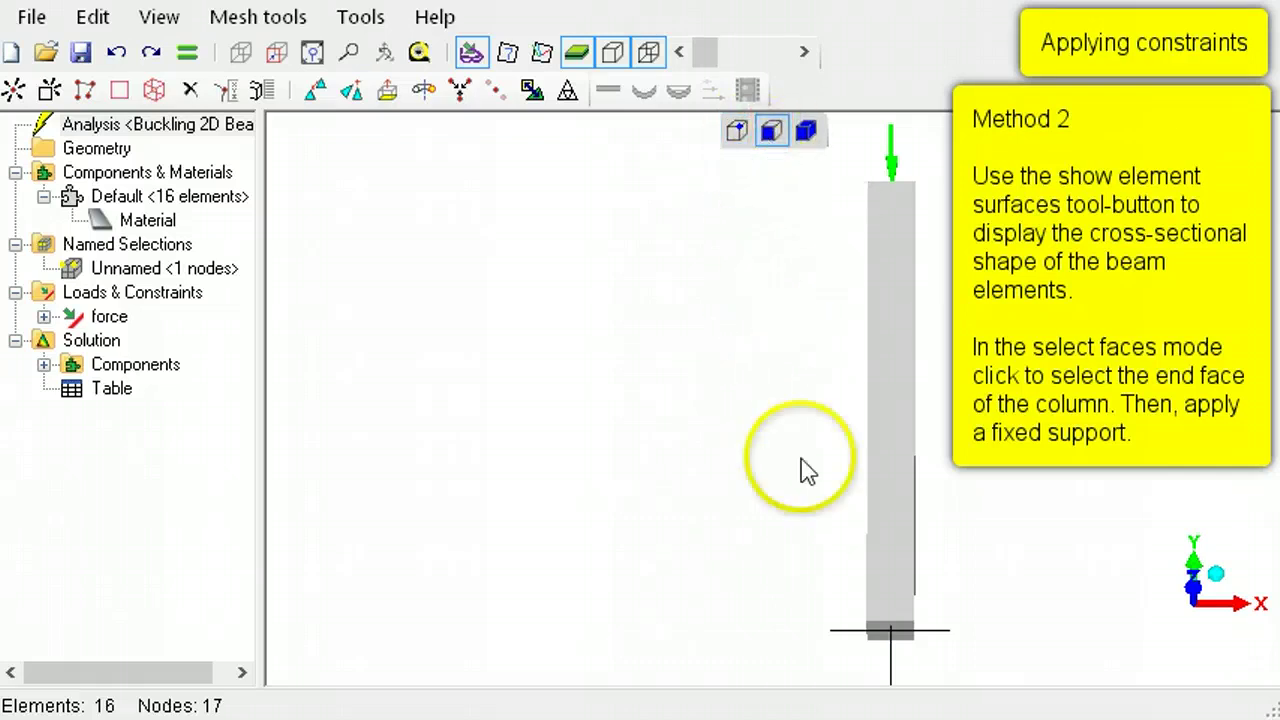
left_click(904, 643)
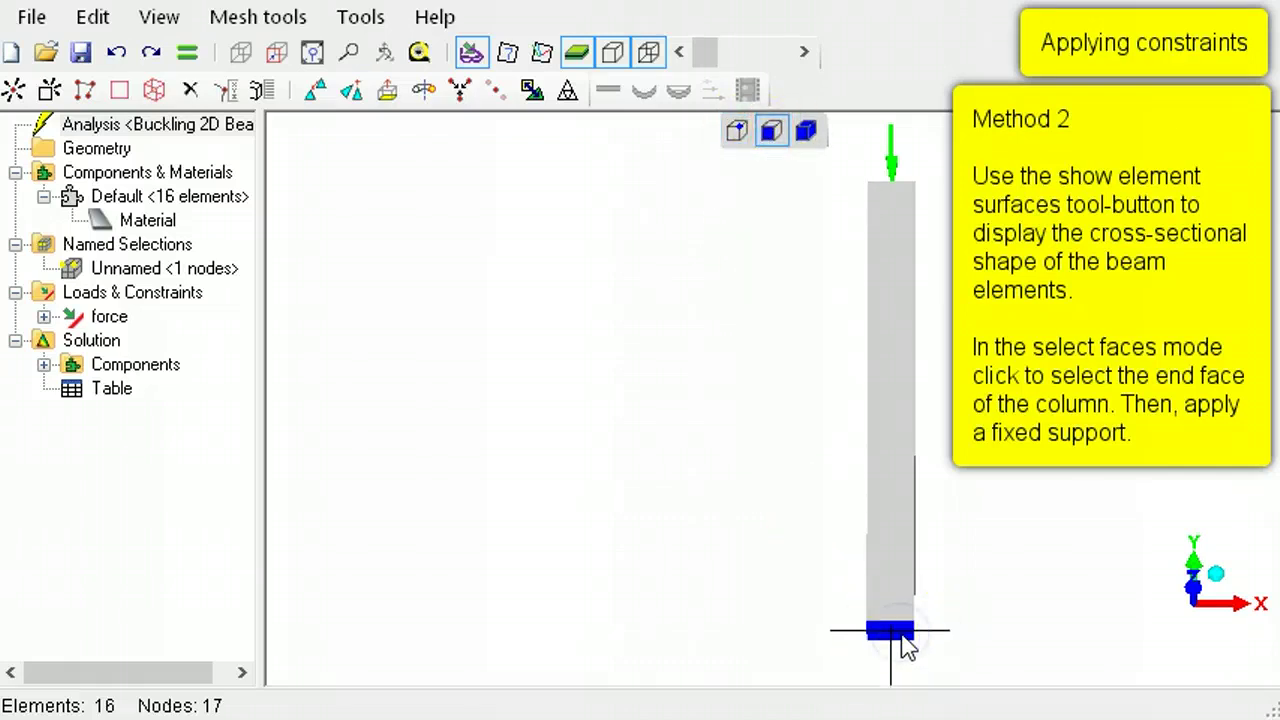
right_click(196, 306)
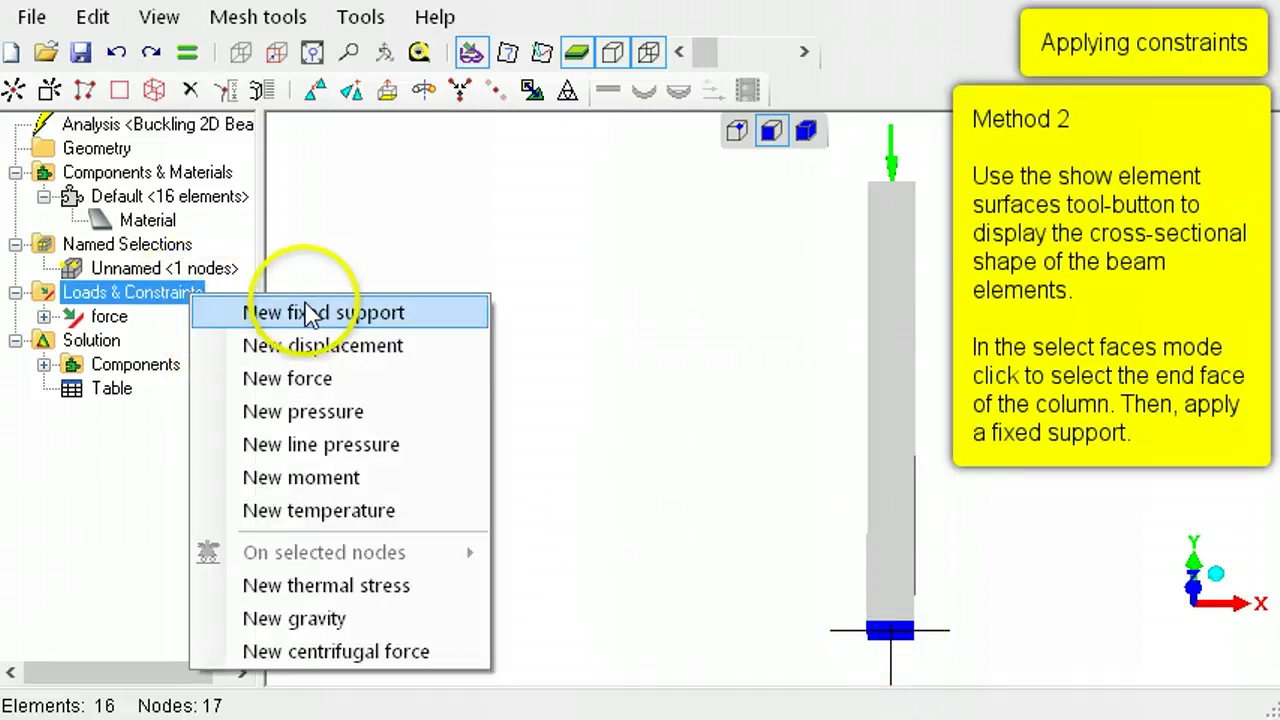
left_click(343, 314)
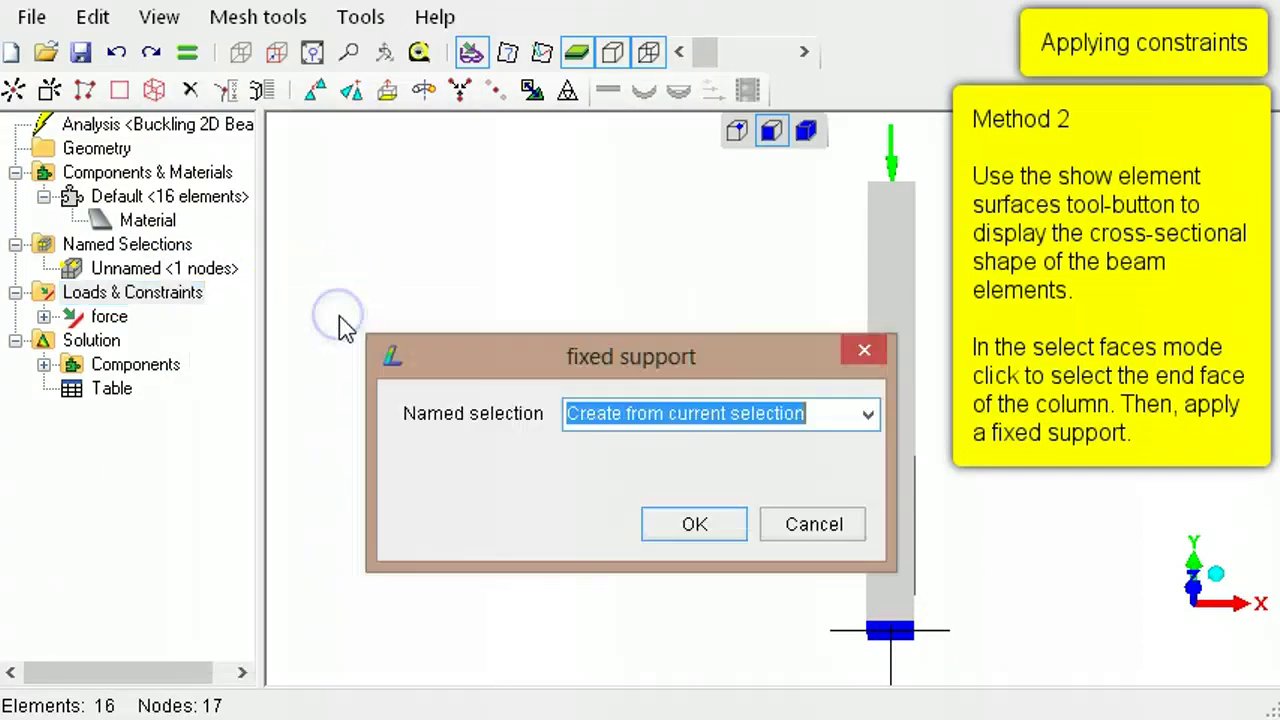
left_click(694, 526)
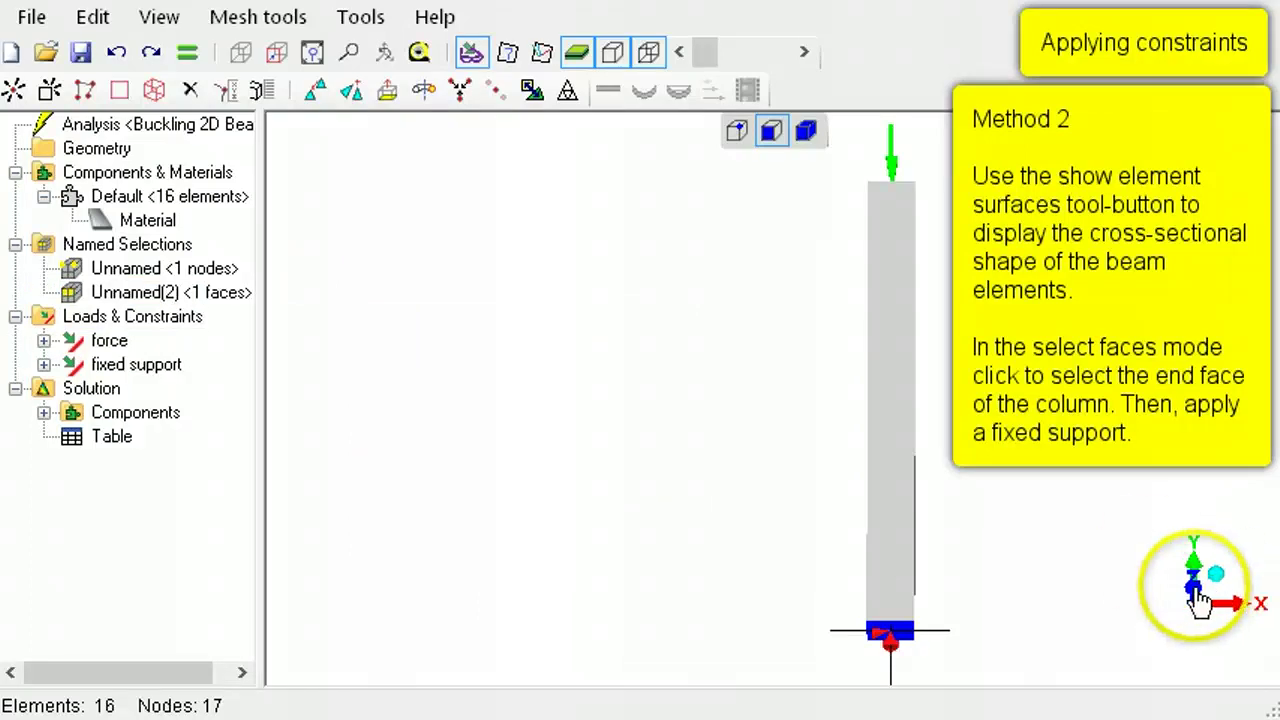
- Hide the element surfaces in the front XY view and return to node selection mode
left_click(1194, 588)
left_click(613, 54)
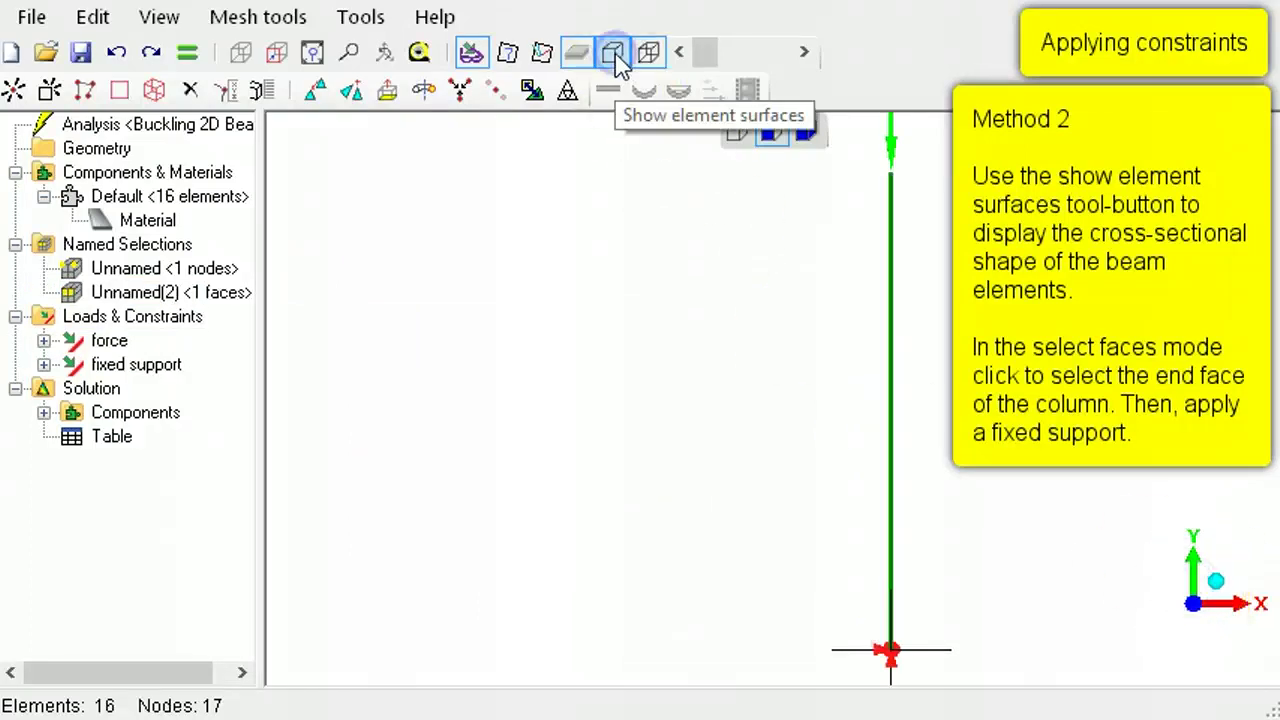
left_click(736, 140)
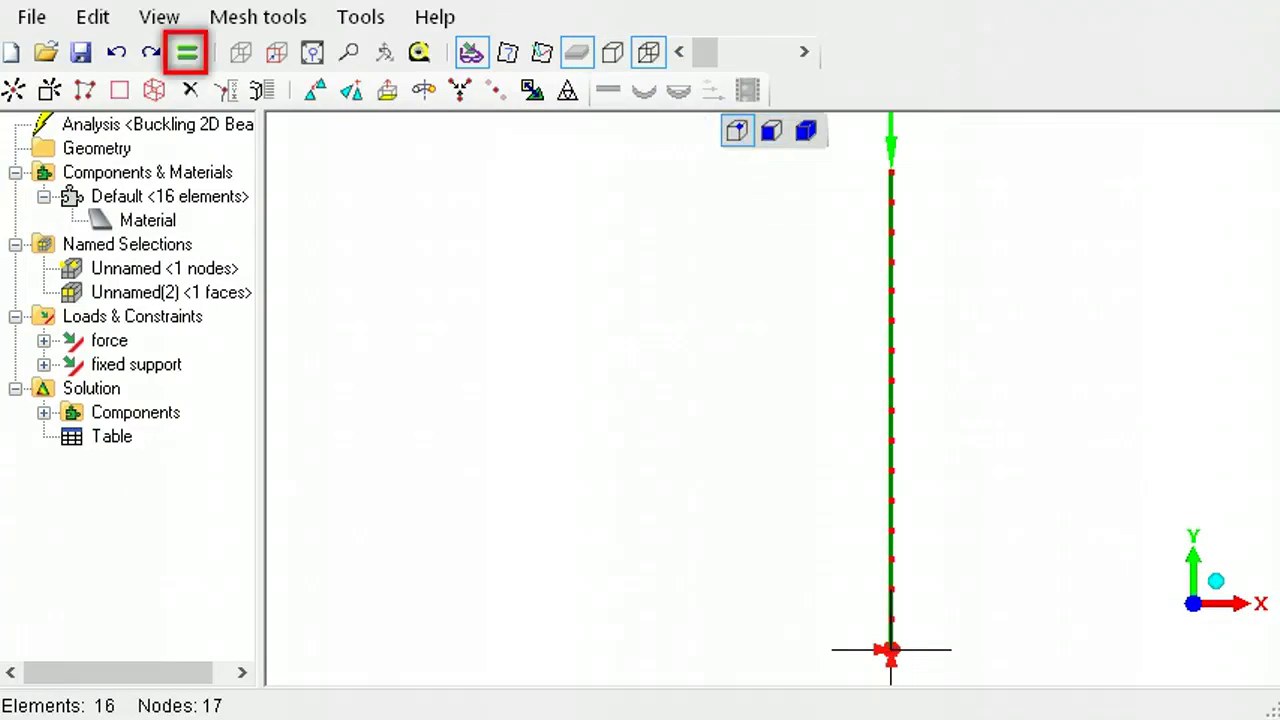
- Solve the buckling analysis and display the Mode 1 result
left_click(188, 54)
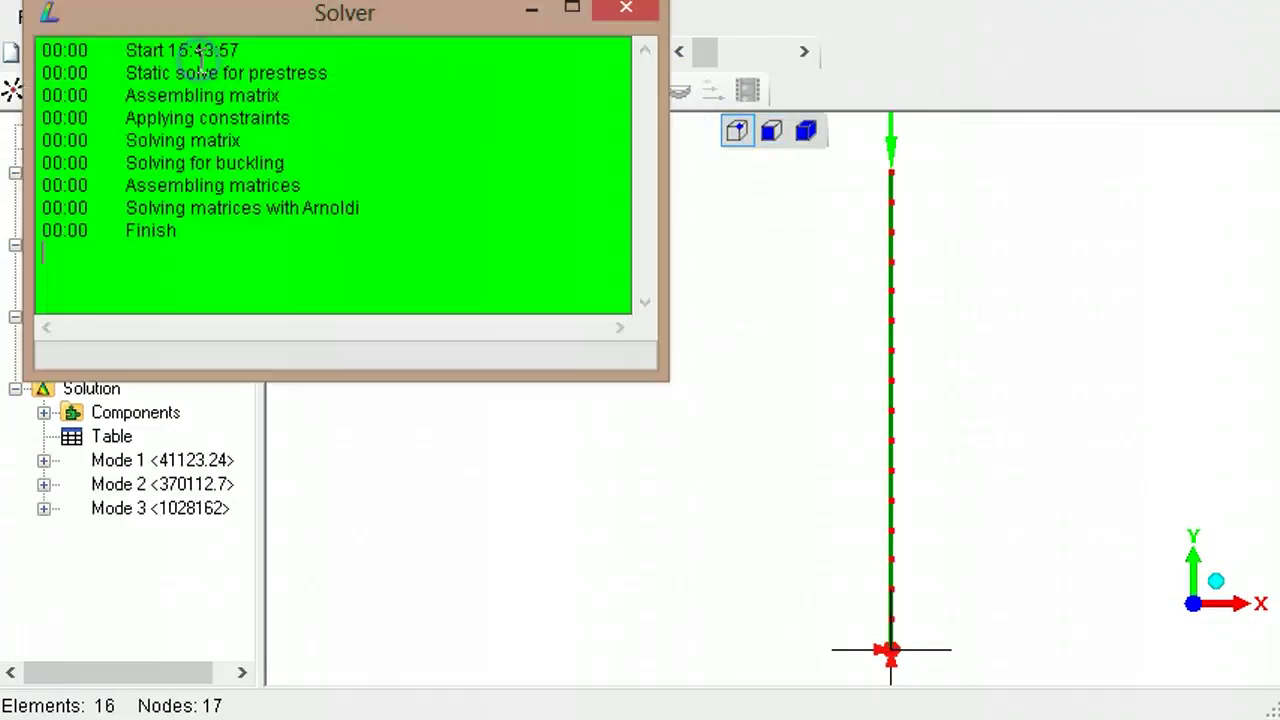
left_click(620, 12)
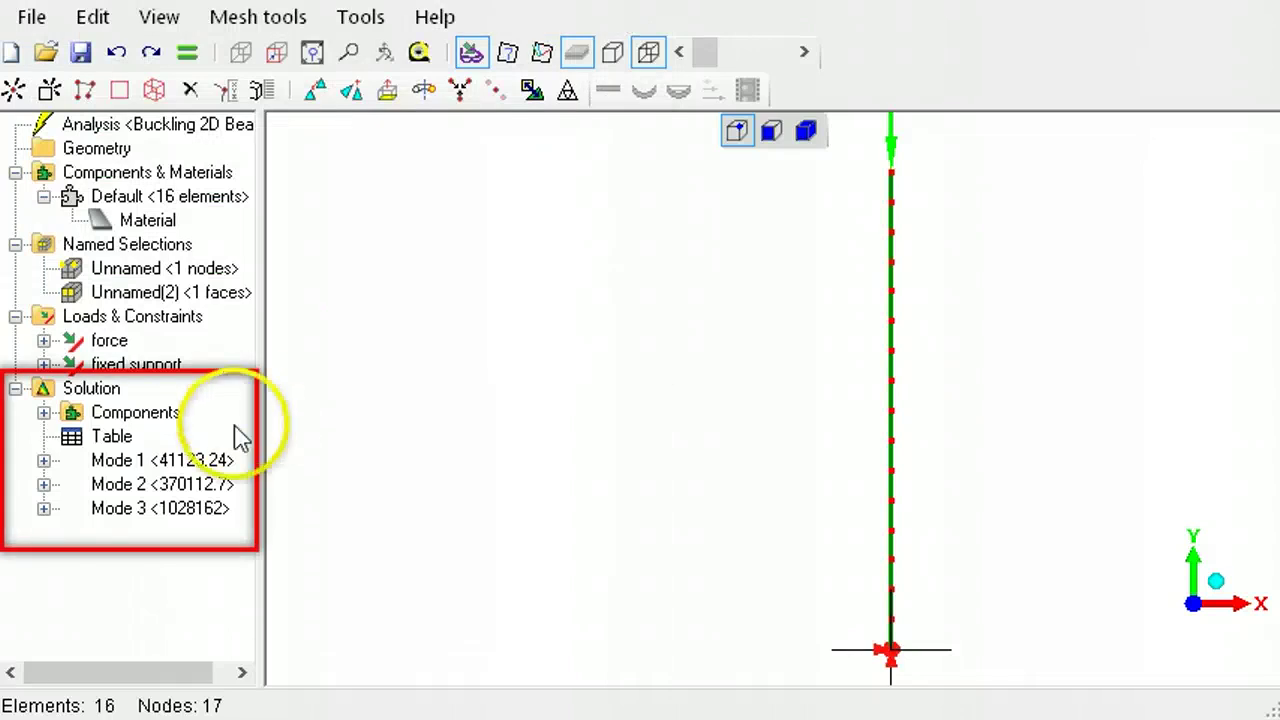
left_click(172, 460)
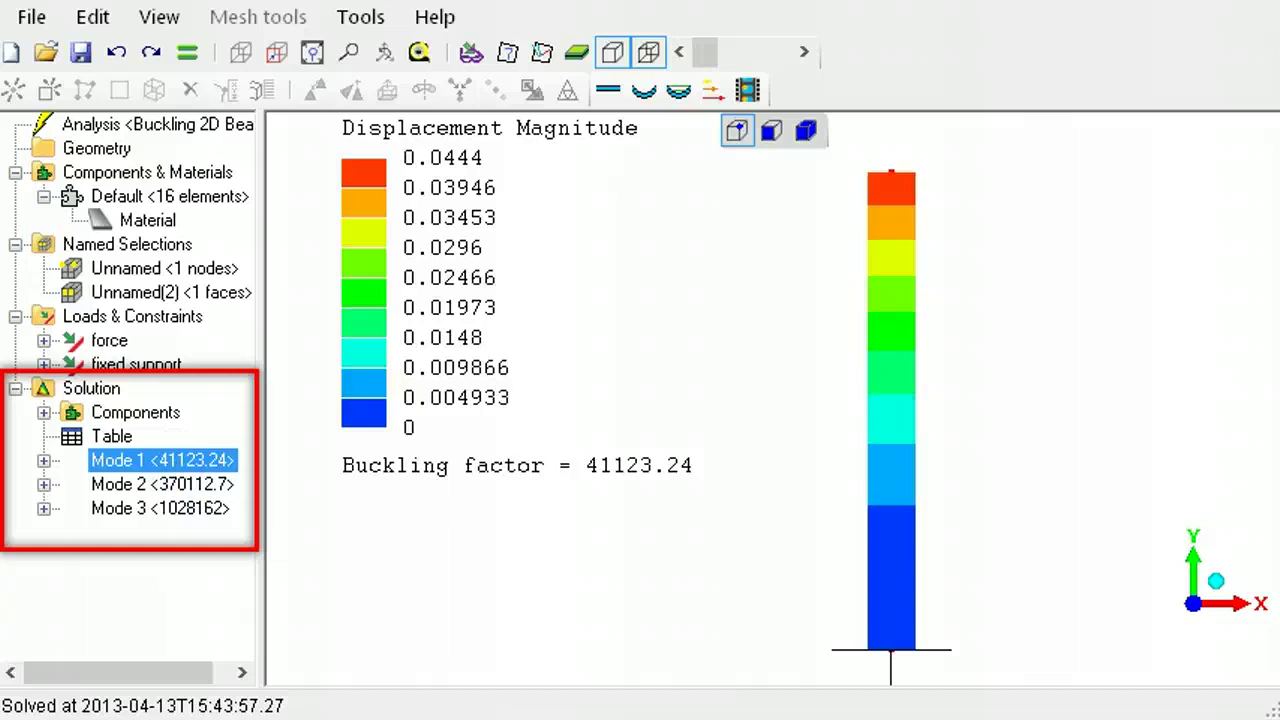
- Play the animation of the Mode 1 buckling shape, stop it and close the animation settings
left_click(748, 90)
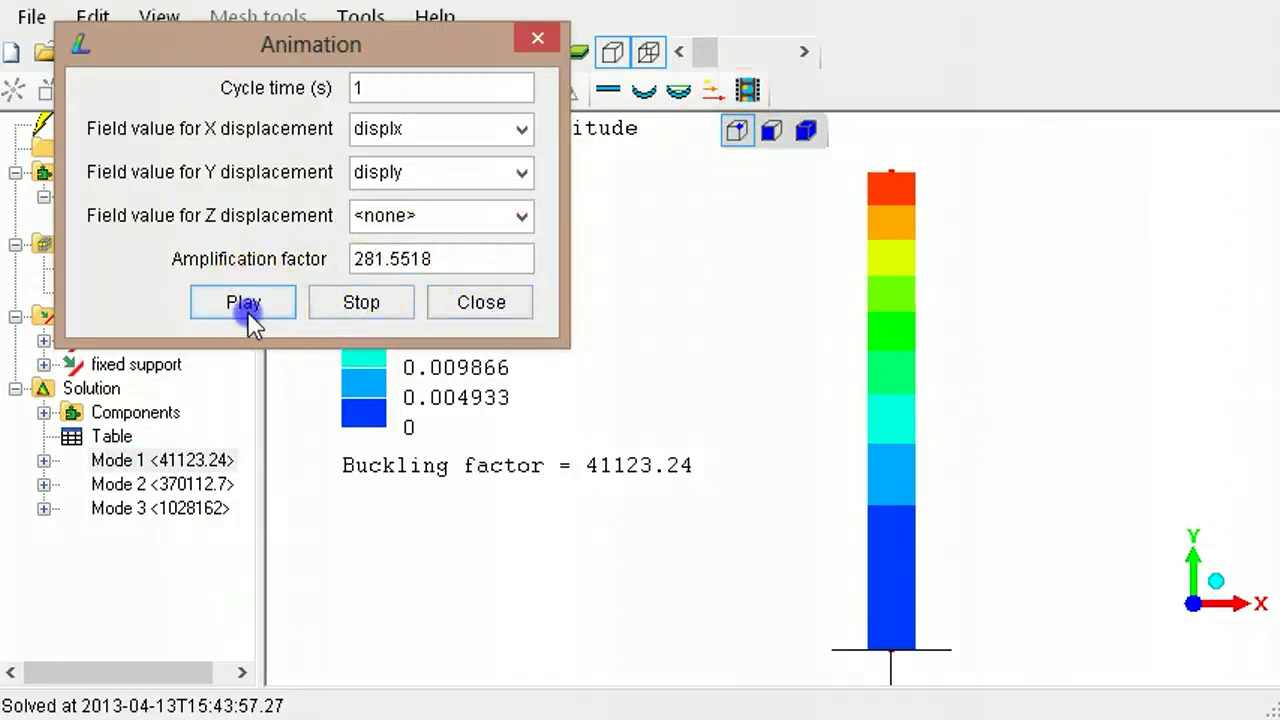
left_click(247, 305)
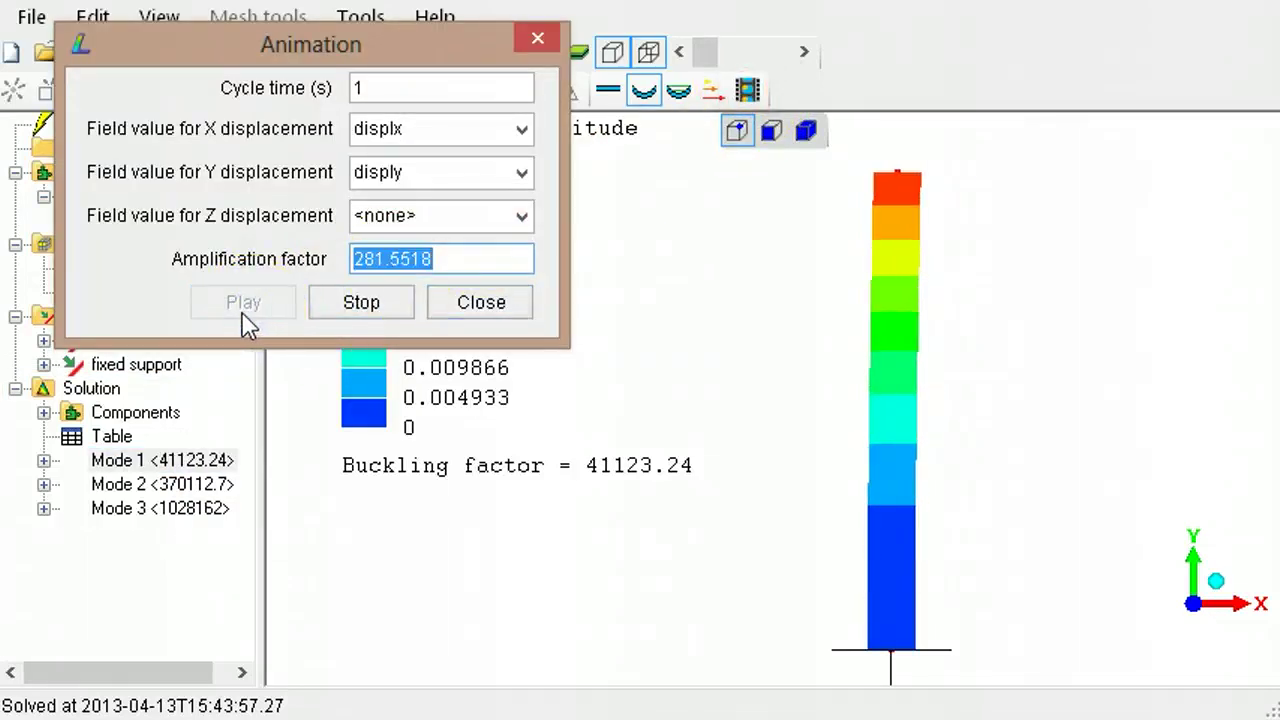
left_click(325, 306)
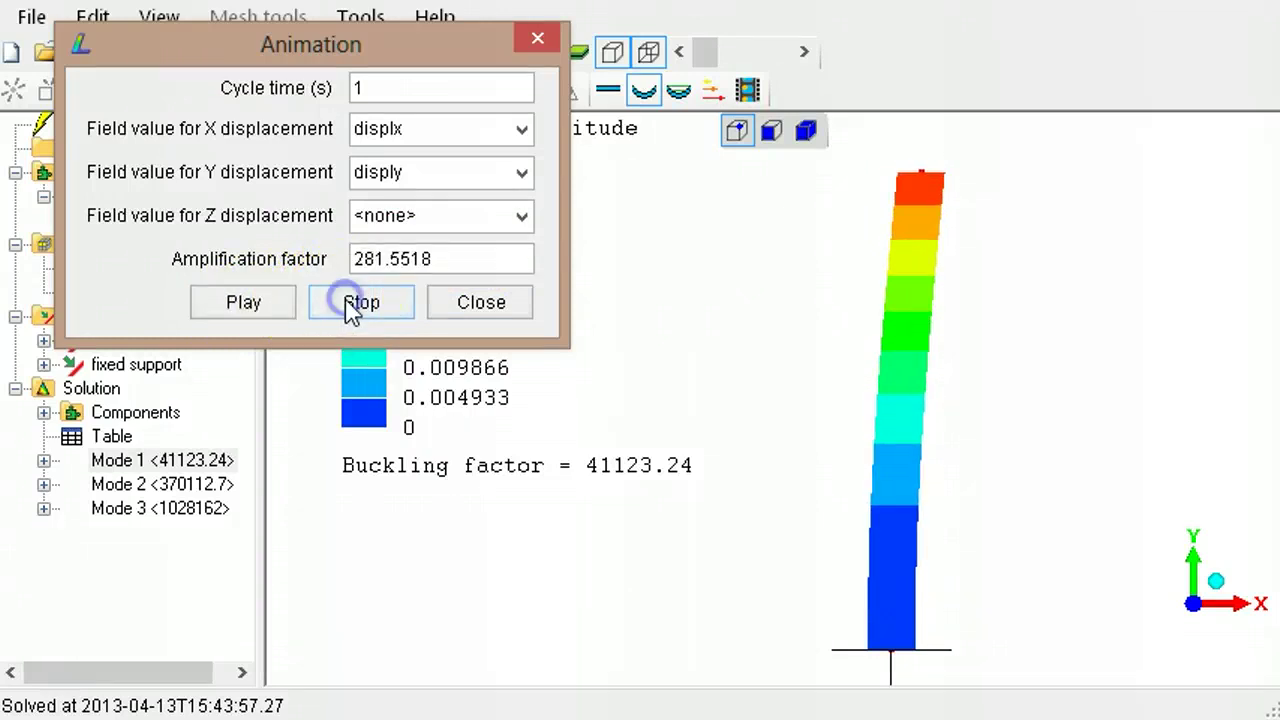
left_click(472, 306)
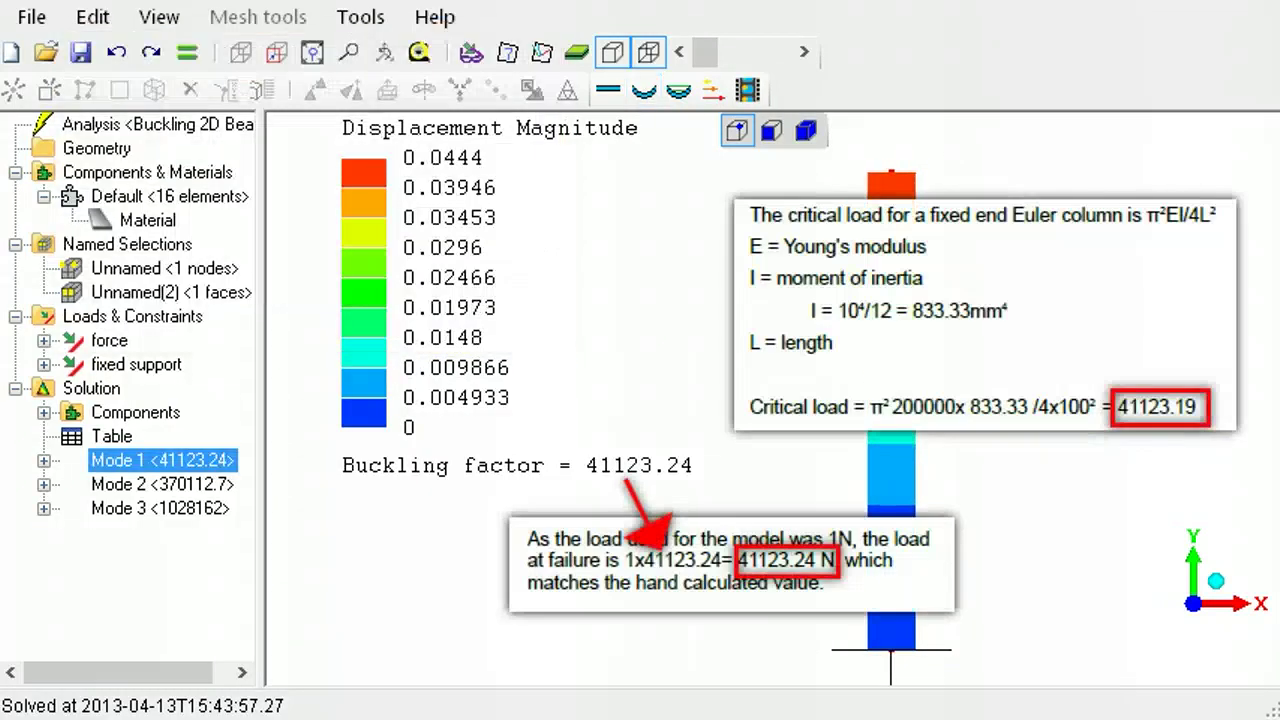